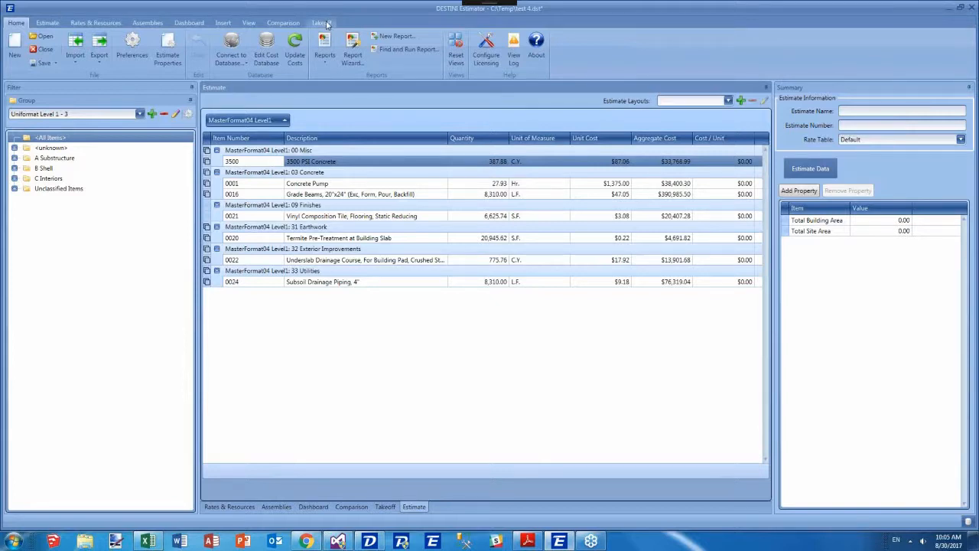
# Open the Takeoff view and collapse the Summary panel to widen the workspace.
pyautogui.click(322, 23)
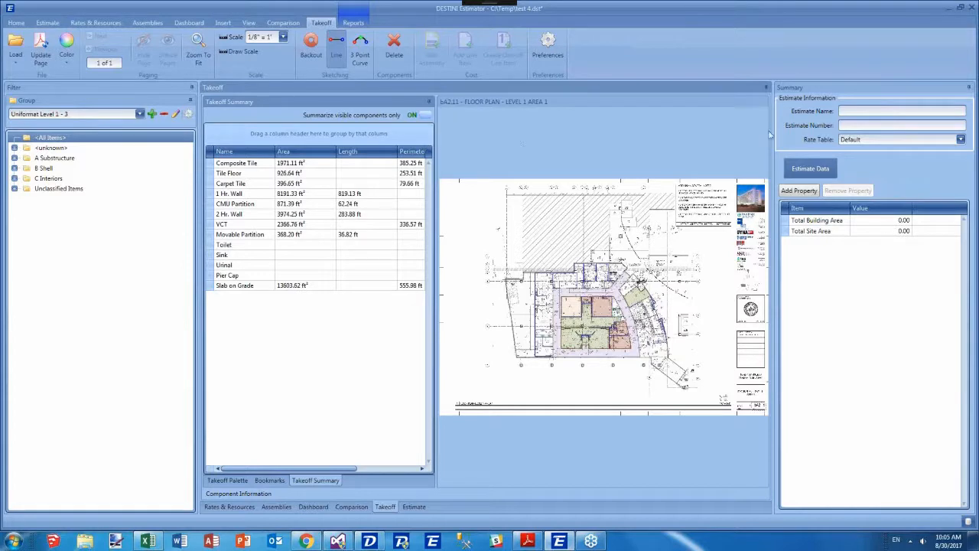
pyautogui.click(971, 9)
pyautogui.click(969, 87)
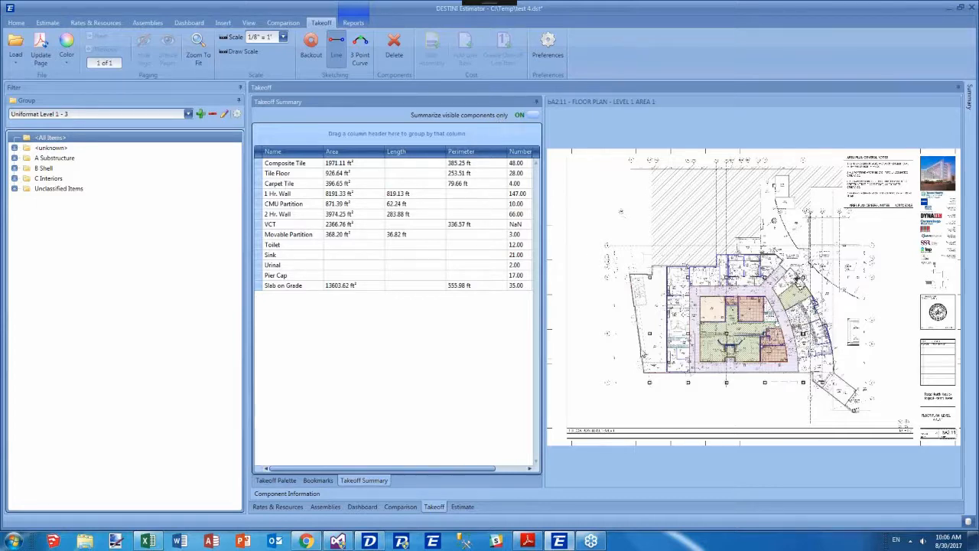
# Compare the takeoff summary with visible-components-only off and on, and examine the floor plan close up.
pyautogui.click(529, 116)
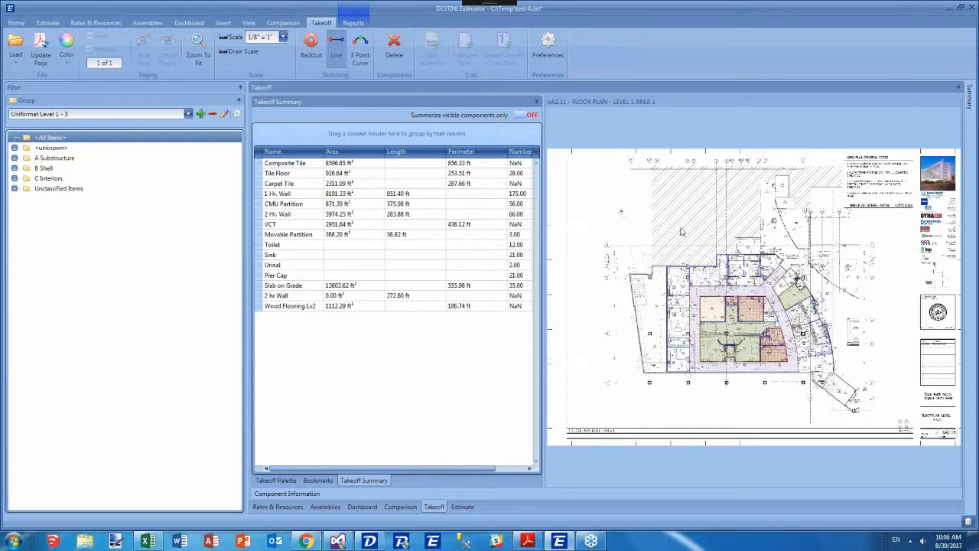
pyautogui.click(521, 116)
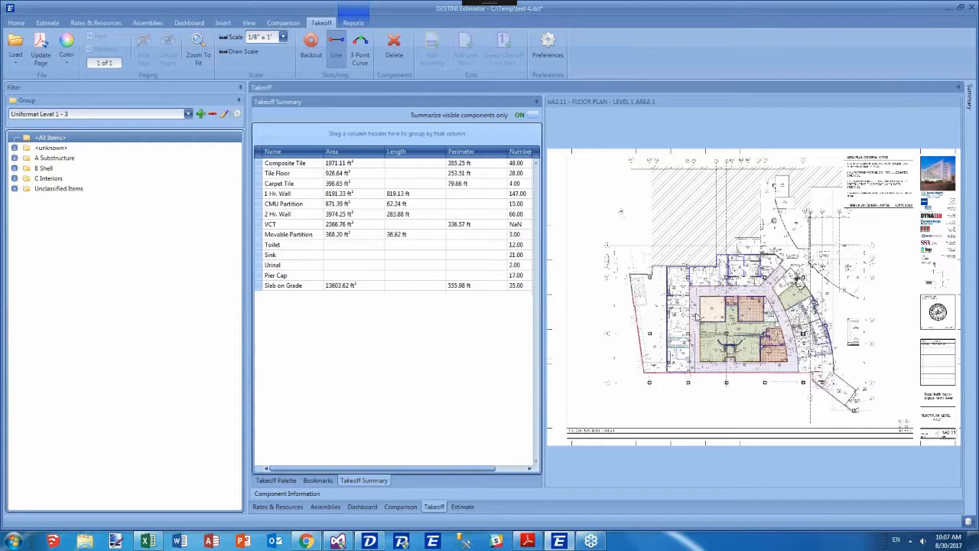
pyautogui.scroll(5, 694, 315)
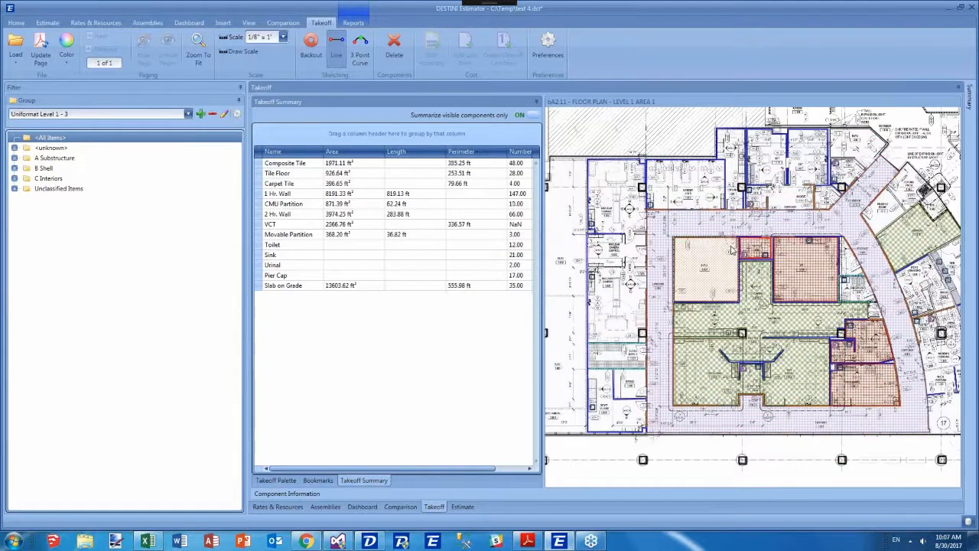
pyautogui.moveTo(732, 250); pyautogui.dragTo(683, 234)
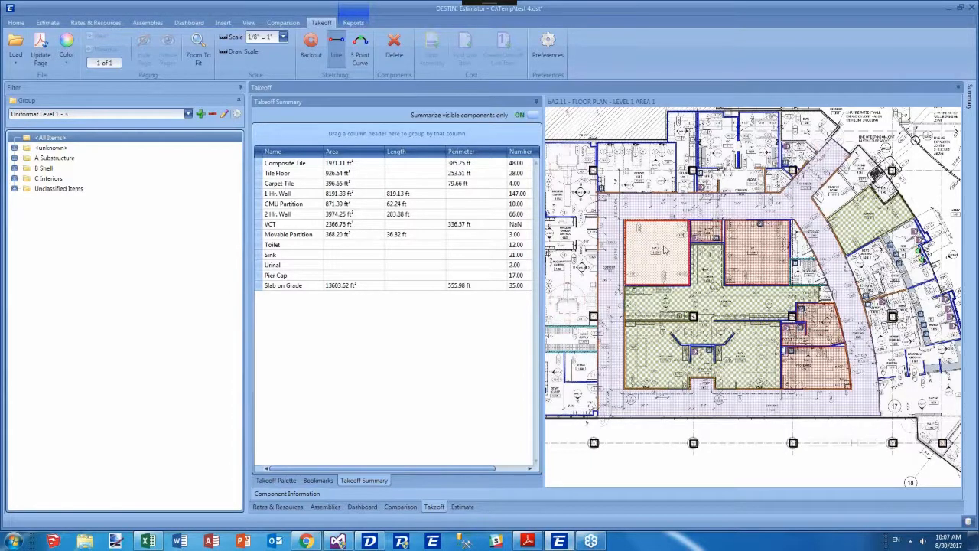
pyautogui.click(747, 249)
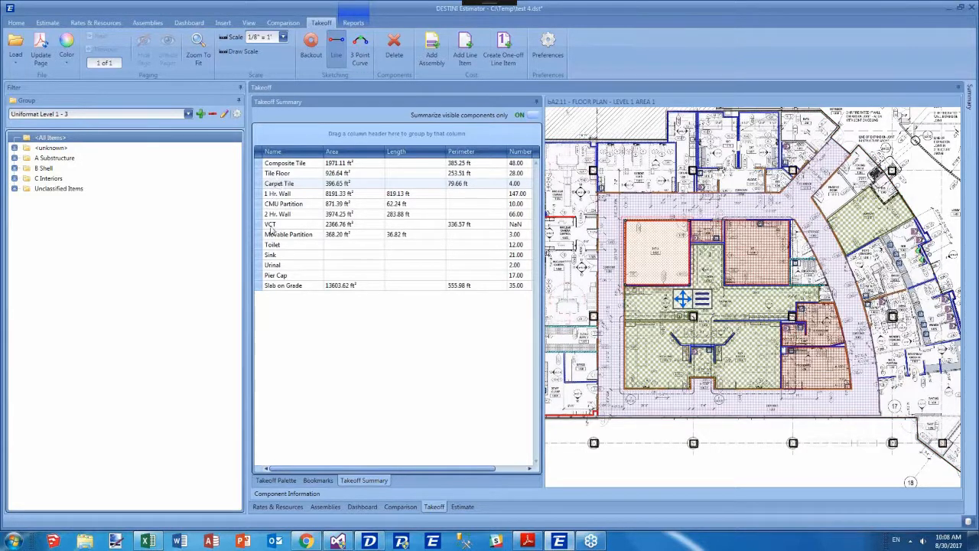
# Turn off summarizing visible components only and select the 1 Hr. Wall takeoff row.
pyautogui.click(274, 196)
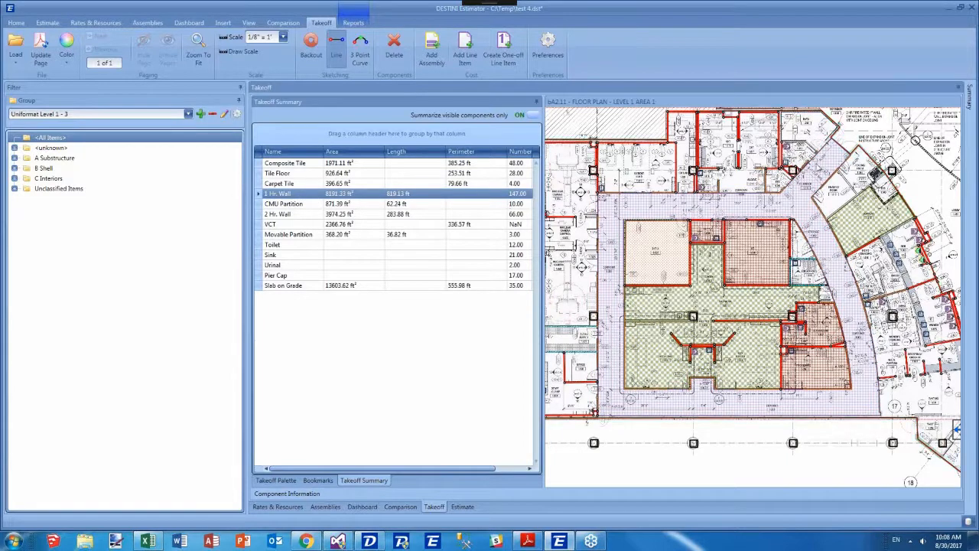
pyautogui.click(534, 117)
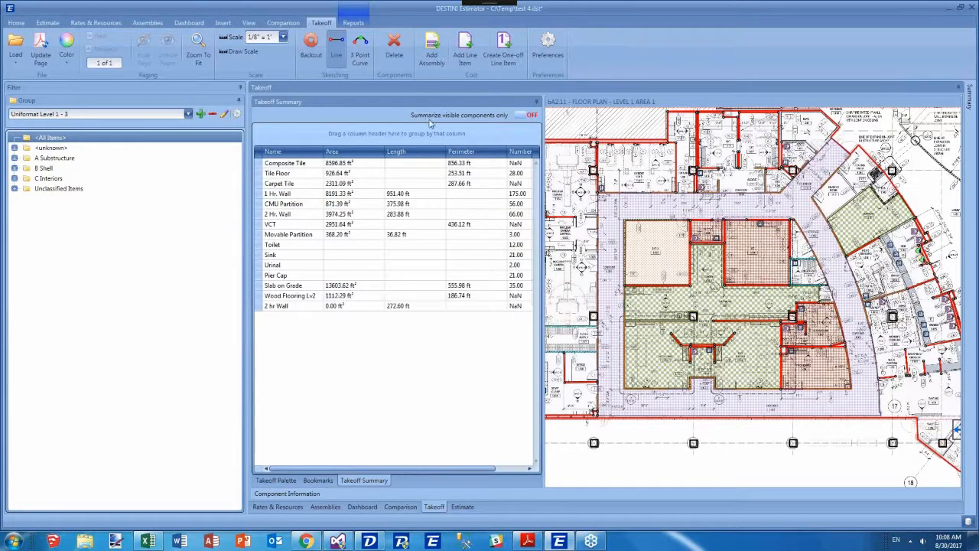
pyautogui.click(278, 195)
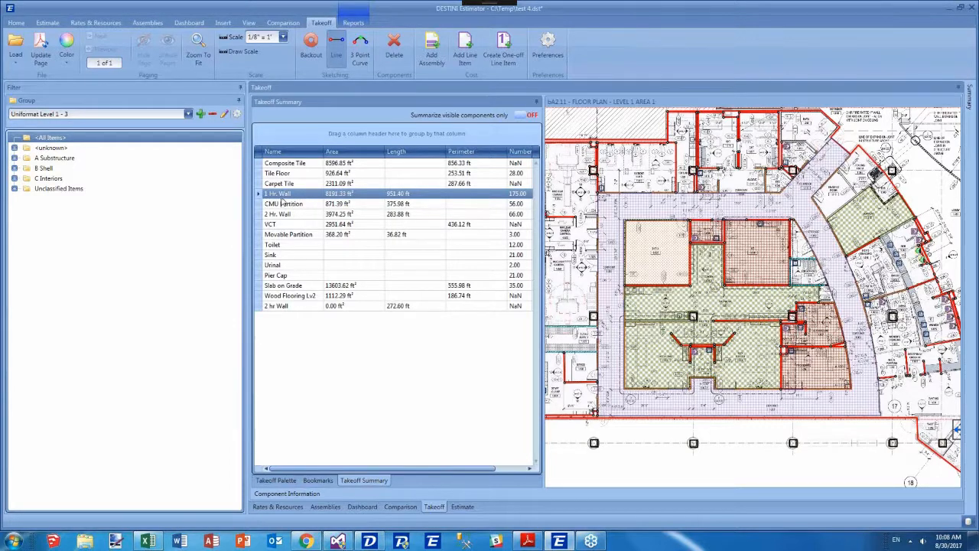
# Add an assembly to the 1 Hr. Wall takeoff by searching for 1hr and picking the 1 Hr. rated wall assembly.
pyautogui.click(438, 60)
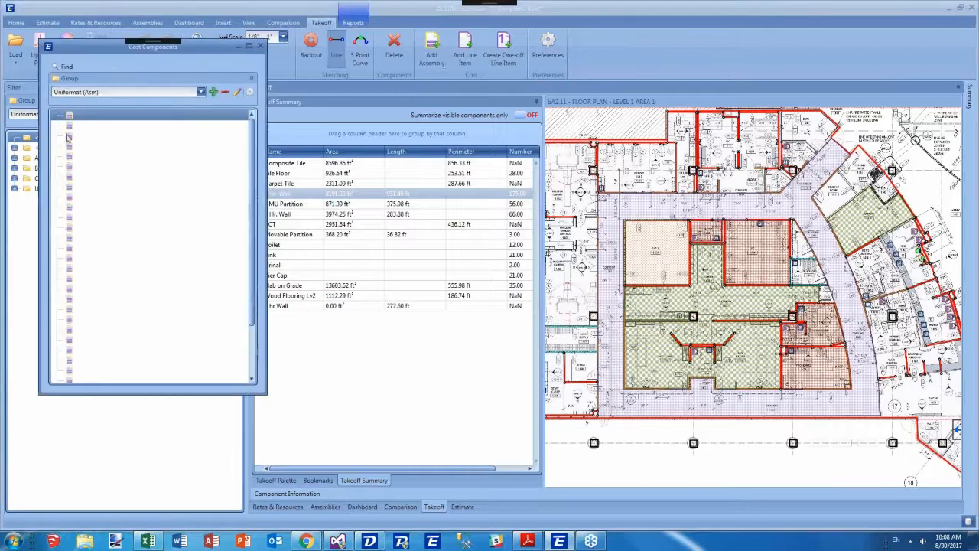
pyautogui.write('1hr')
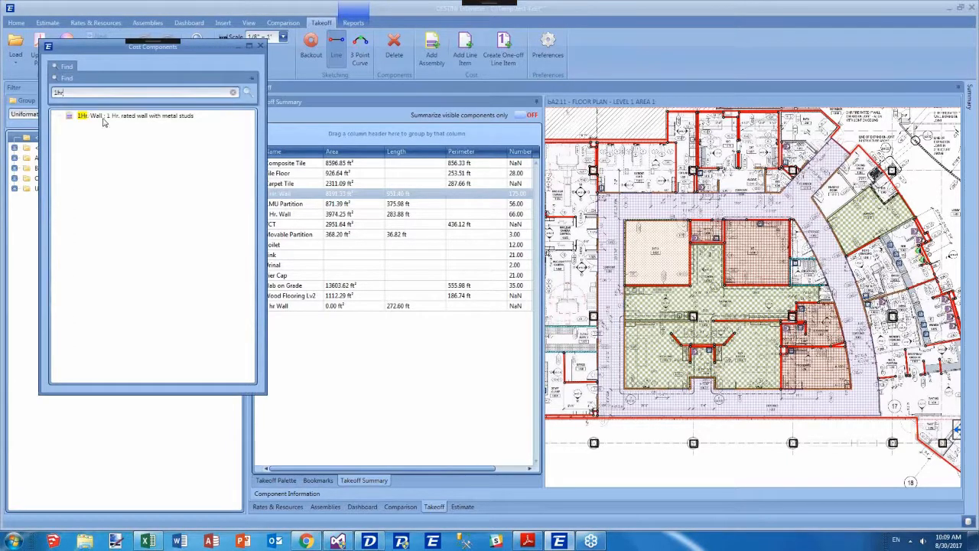
pyautogui.click(103, 115)
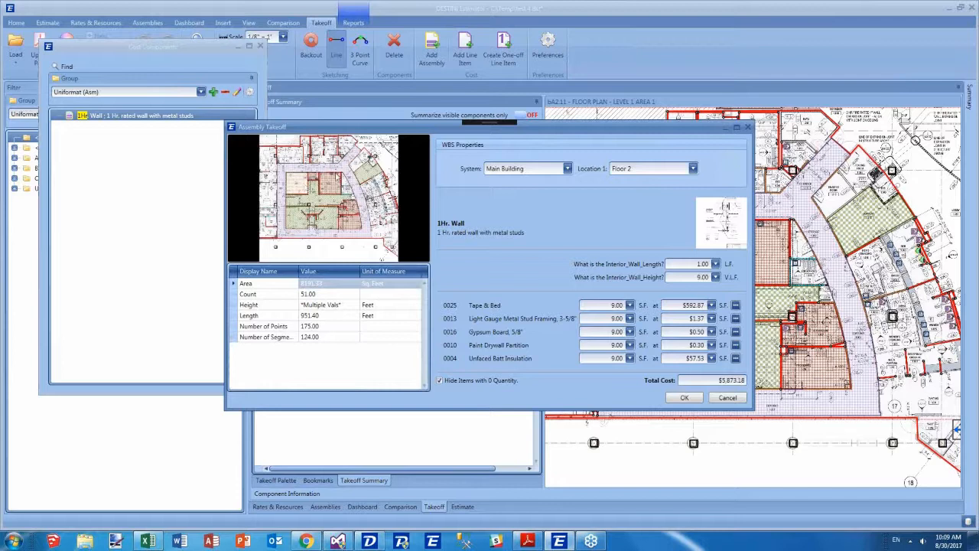
# Associate the takeoff's Length property with the Interior_Wall_Length question.
pyautogui.click(257, 328)
pyautogui.click(313, 335)
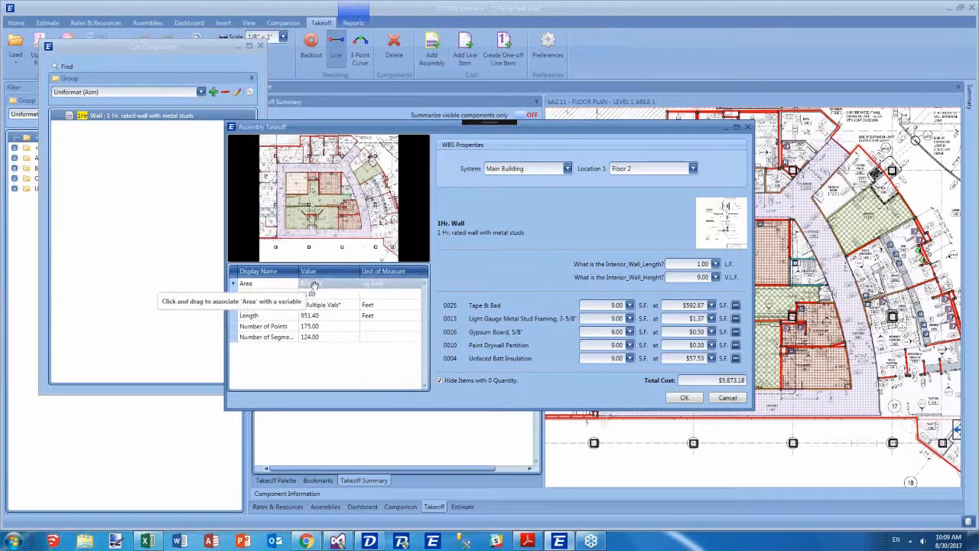
pyautogui.click(312, 285)
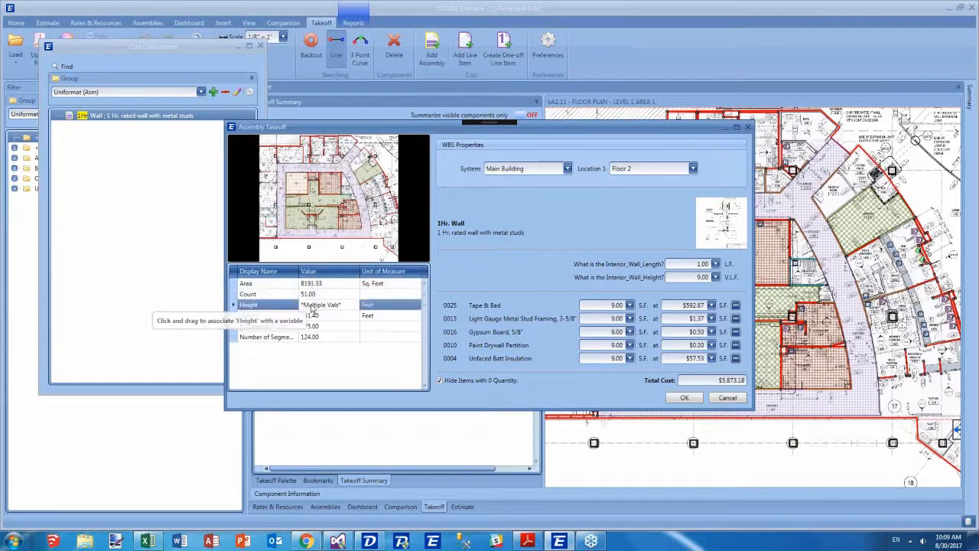
pyautogui.click(328, 316)
pyautogui.moveTo(329, 317); pyautogui.dragTo(688, 265)
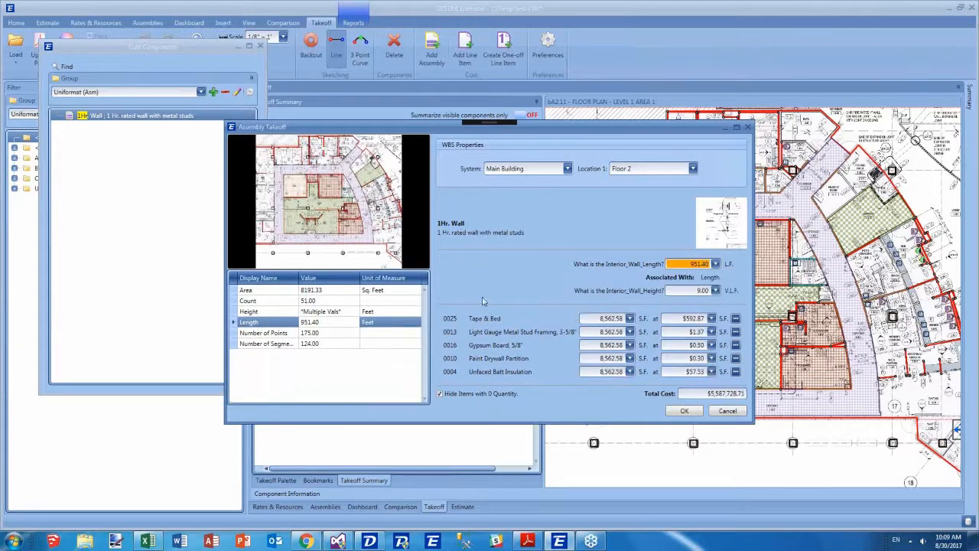
# Check the Height property against the wall height question, confirm the assembly takeoff and close the cost components window.
pyautogui.click(337, 312)
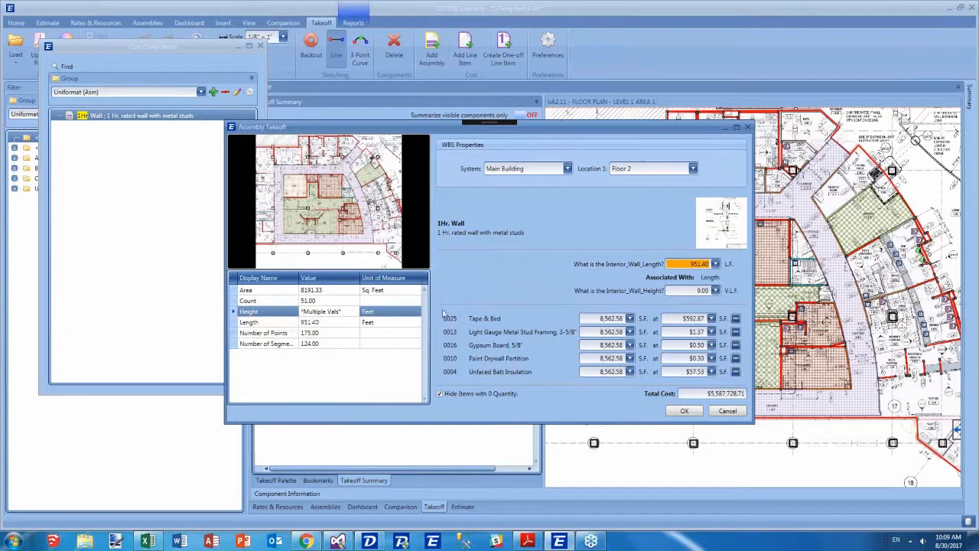
pyautogui.click(679, 291)
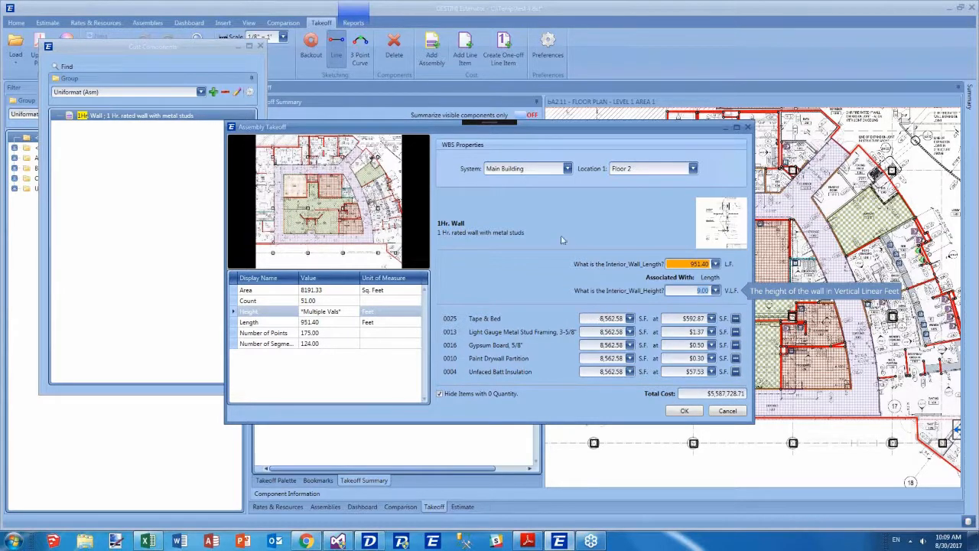
pyautogui.click(302, 292)
pyautogui.click(302, 311)
pyautogui.click(329, 321)
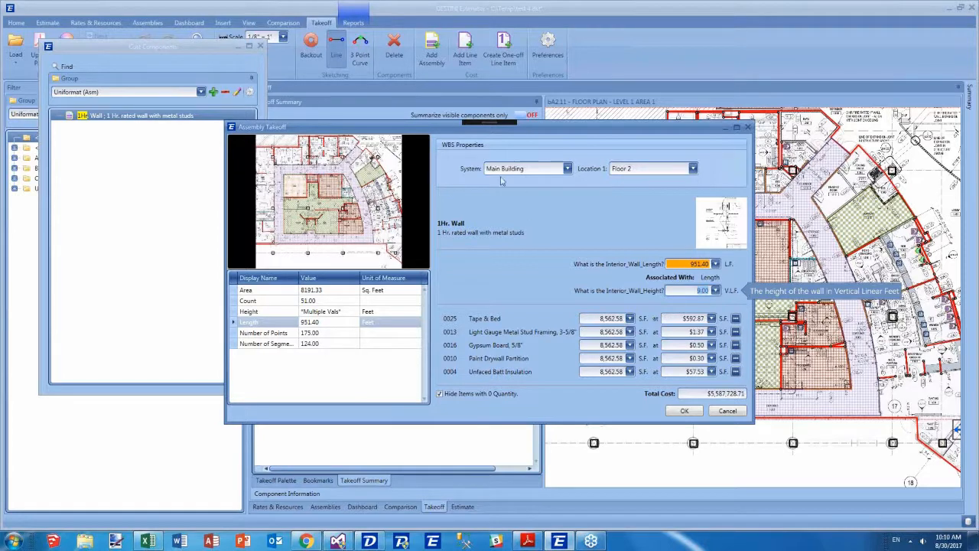
pyautogui.click(685, 411)
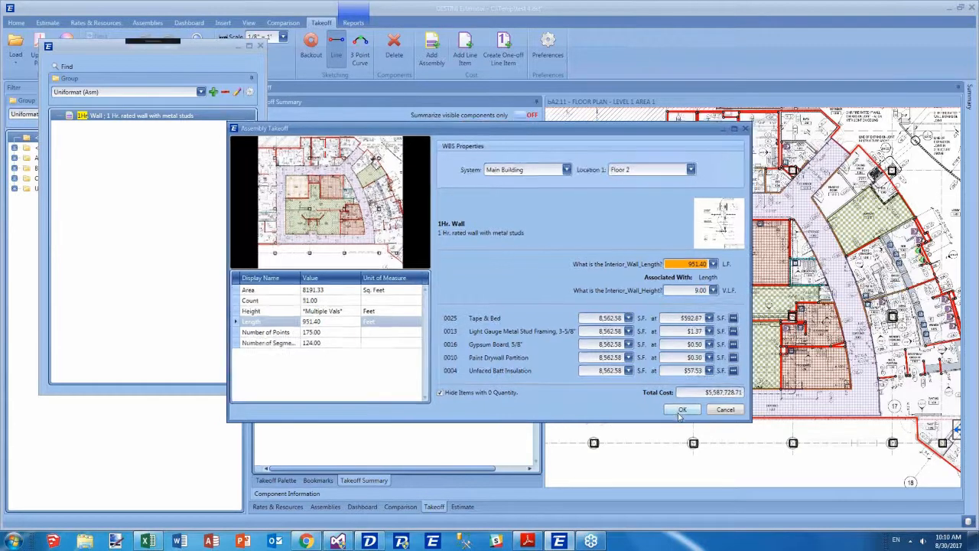
pyautogui.click(261, 46)
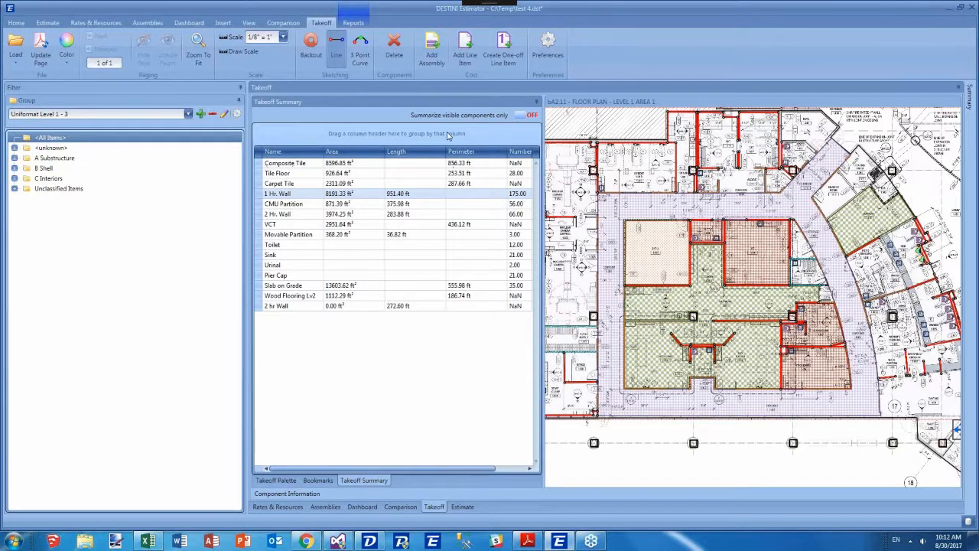
# Group the takeoff summary by the Is Mapped column using the column chooser.
pyautogui.rightClick(301, 156)
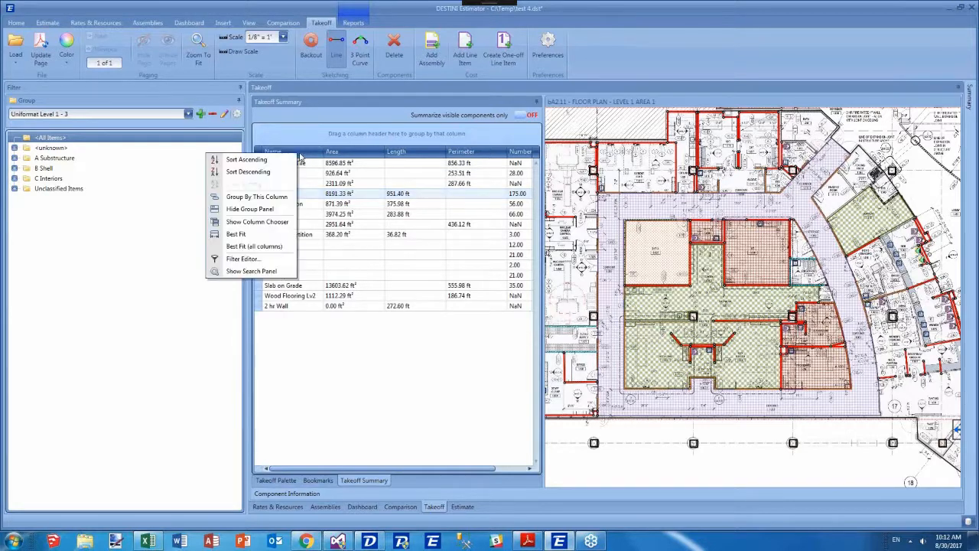
pyautogui.click(257, 221)
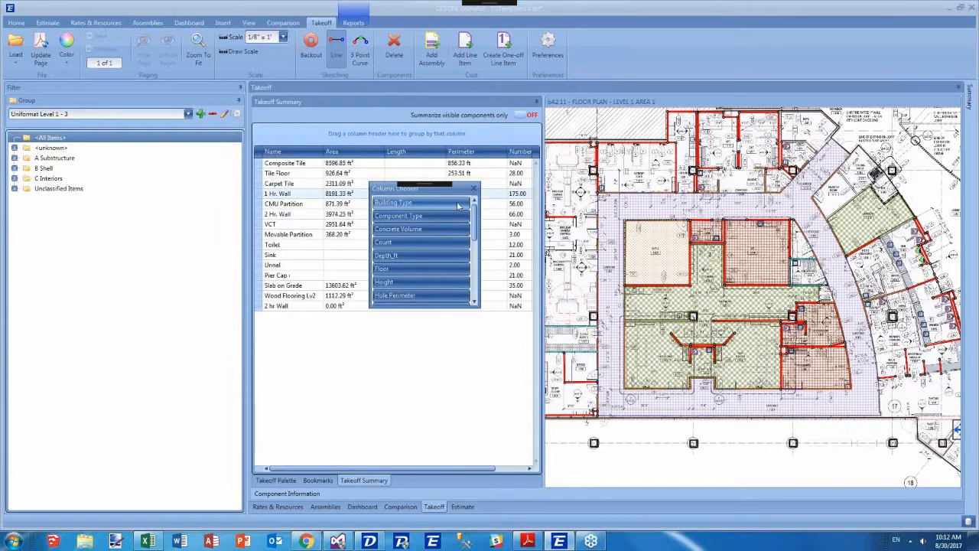
pyautogui.moveTo(477, 208); pyautogui.dragTo(478, 266)
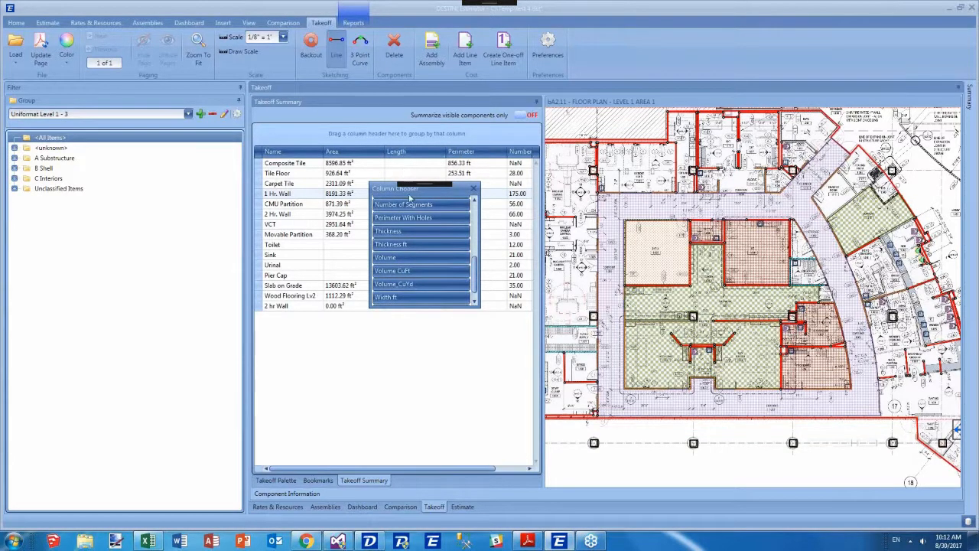
pyautogui.moveTo(476, 268); pyautogui.dragTo(476, 270)
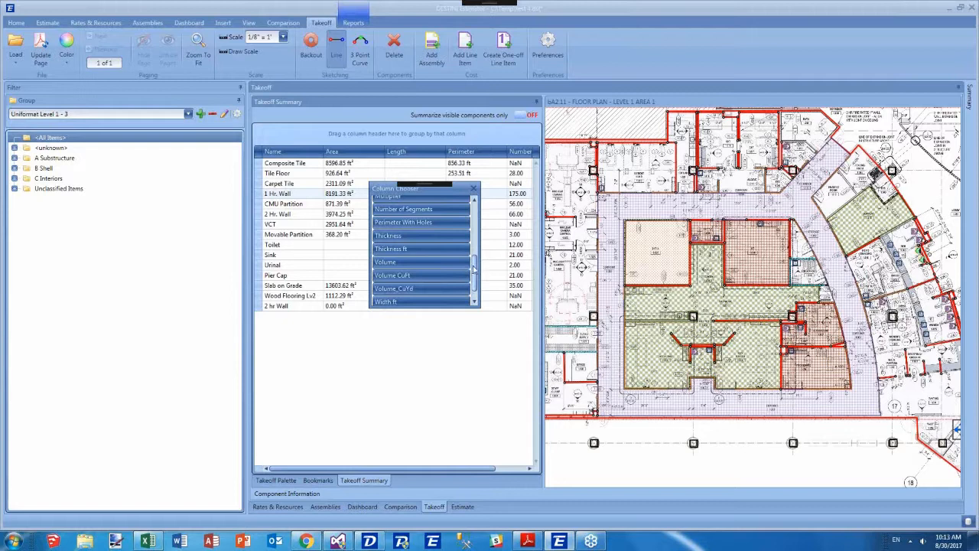
pyautogui.moveTo(475, 267); pyautogui.dragTo(309, 136)
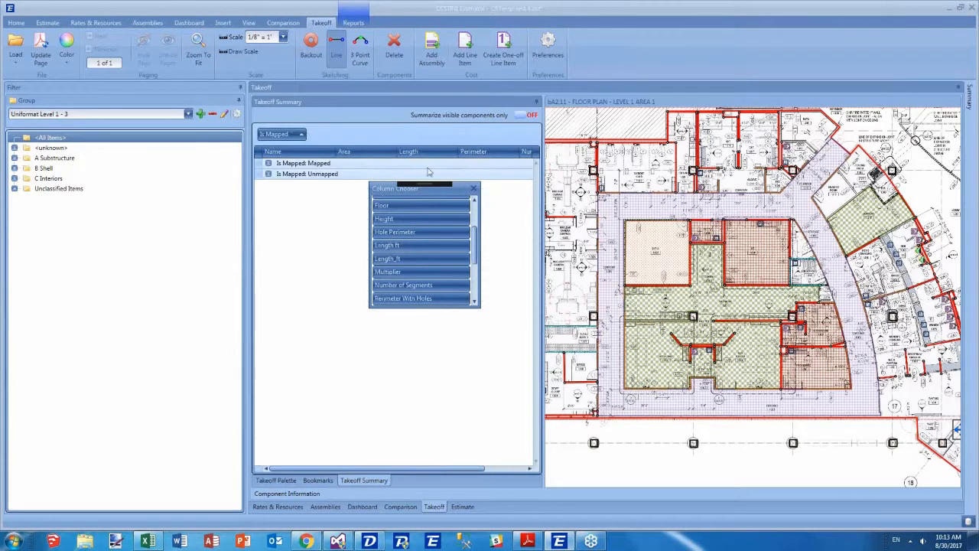
pyautogui.click(473, 188)
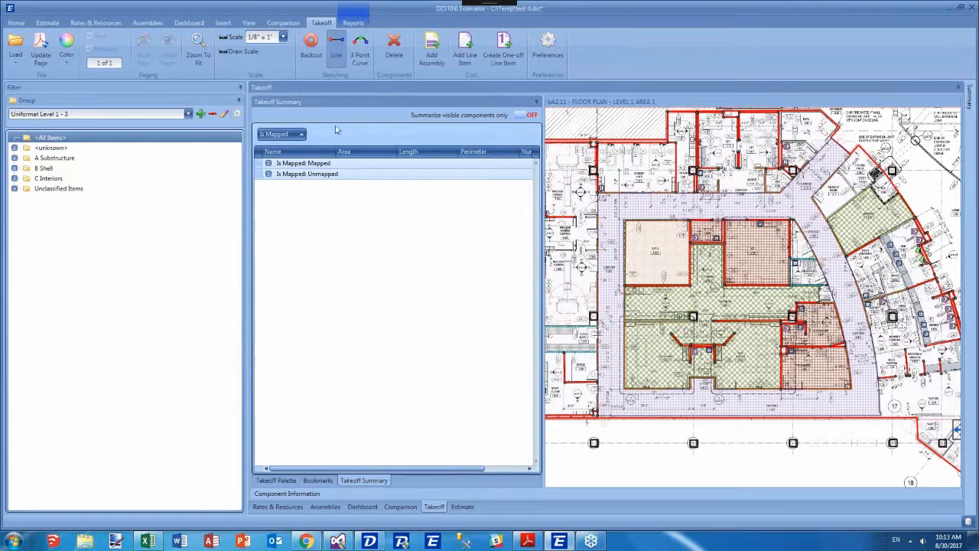
# Expand the Is Mapped groups and inspect the mapped components in the summary.
pyautogui.rightClick(265, 127)
pyautogui.click(306, 131)
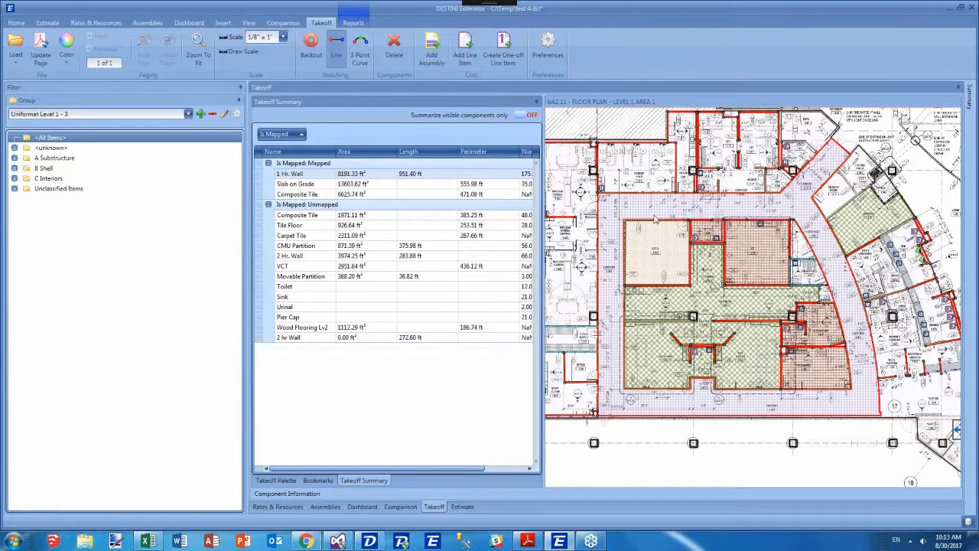
pyautogui.click(304, 188)
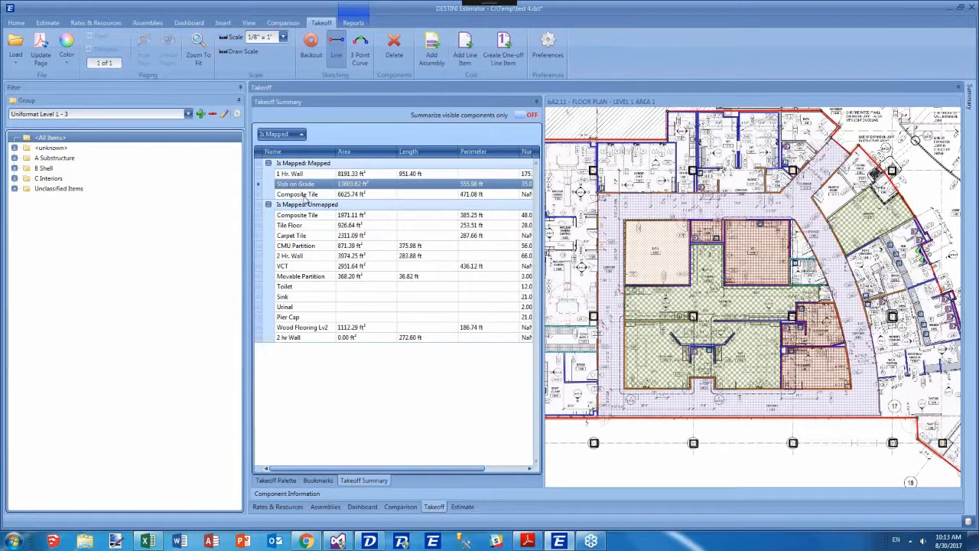
pyautogui.click(305, 196)
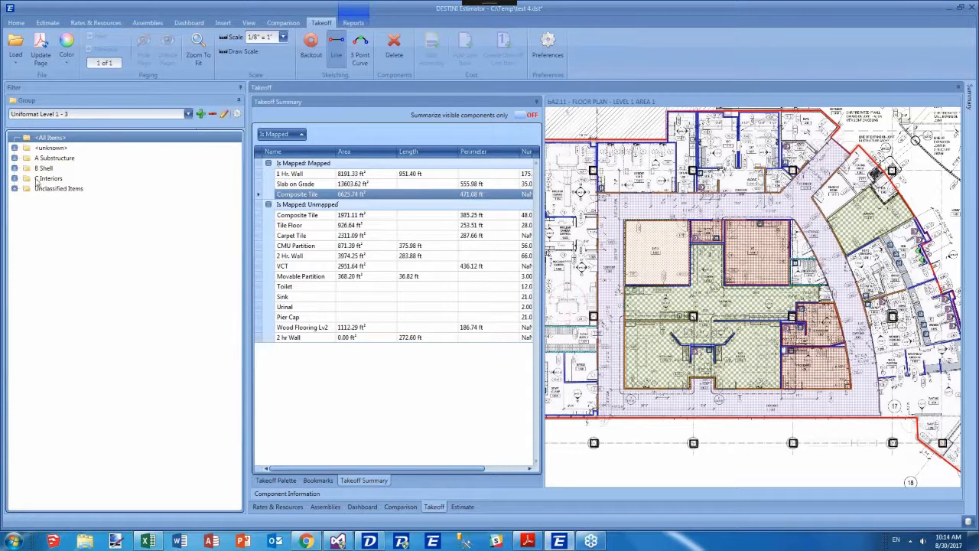
# Add Is Mapped as the top level of the filter tree grouping and expand the Unmapped folder.
pyautogui.click(236, 114)
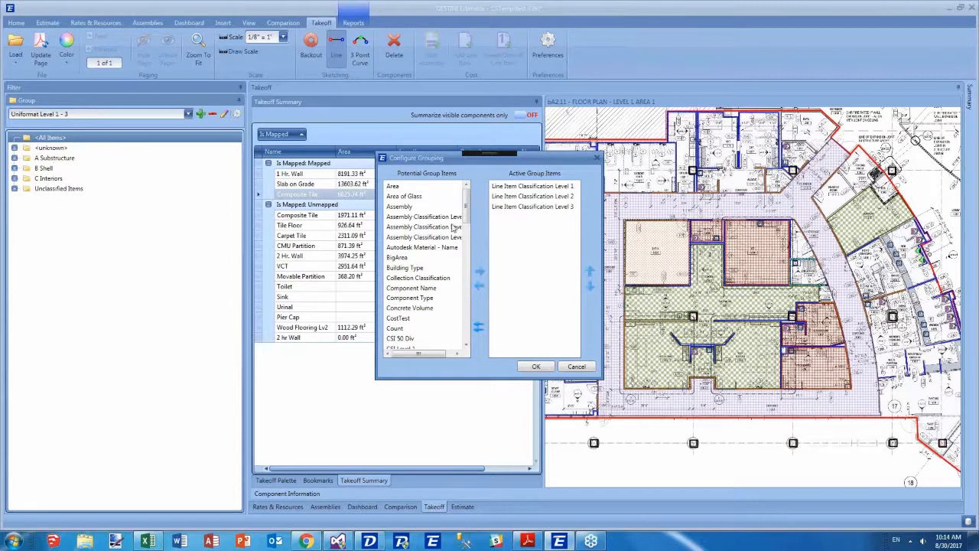
pyautogui.scroll(-9, 455, 229)
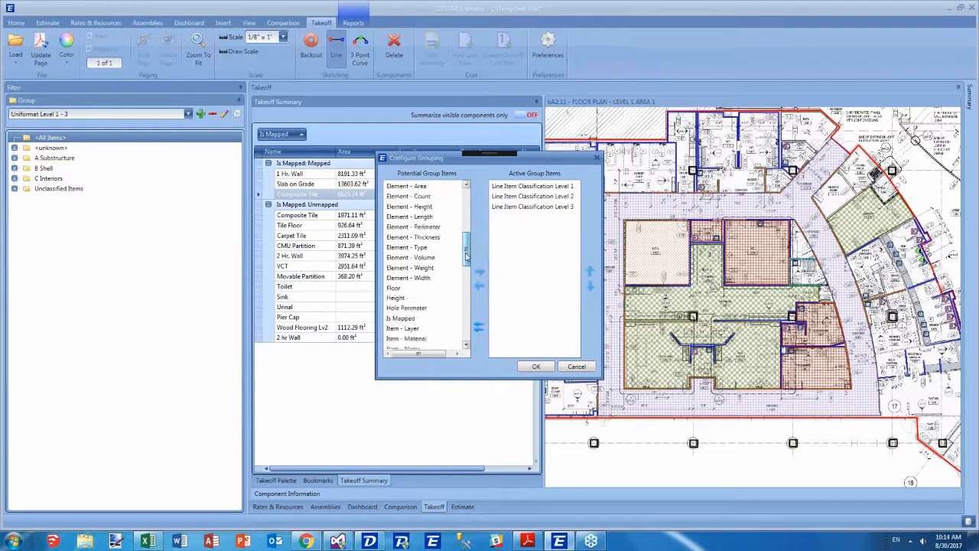
pyautogui.click(417, 278)
pyautogui.click(479, 272)
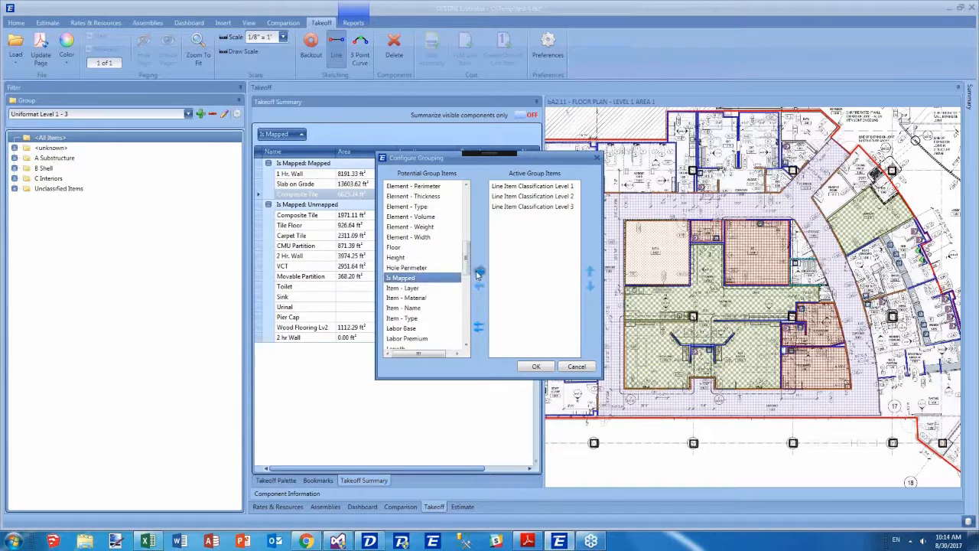
pyautogui.click(504, 217)
pyautogui.click(590, 271)
pyautogui.click(590, 271)
pyautogui.click(589, 270)
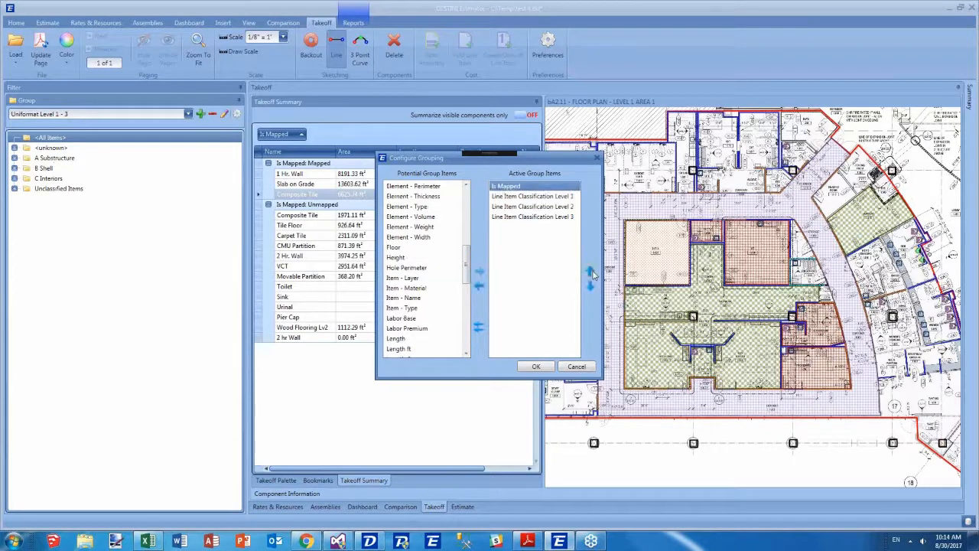
pyautogui.click(536, 367)
pyautogui.click(16, 158)
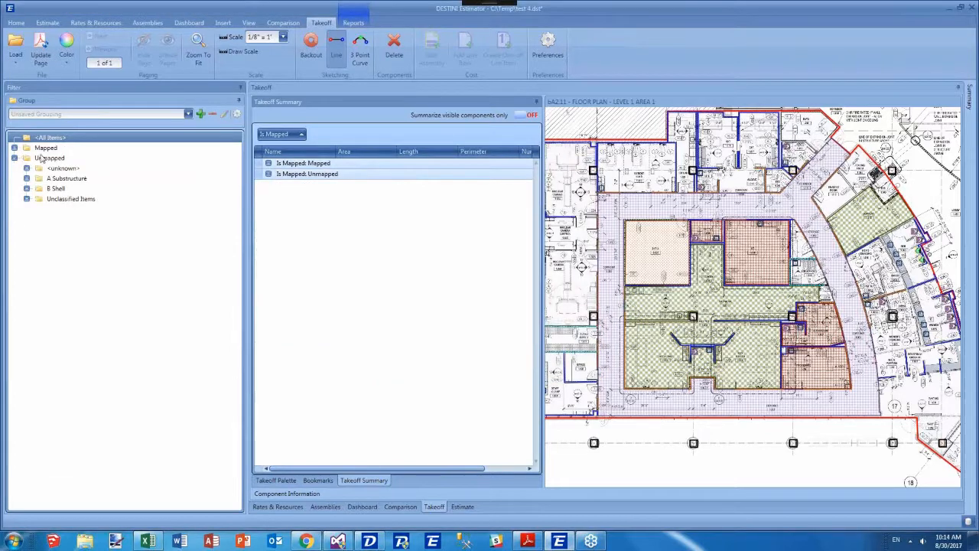
# Expand the Mapped folder and filter the estimate by mapped and unmapped classification folders to review their line items.
pyautogui.click(15, 147)
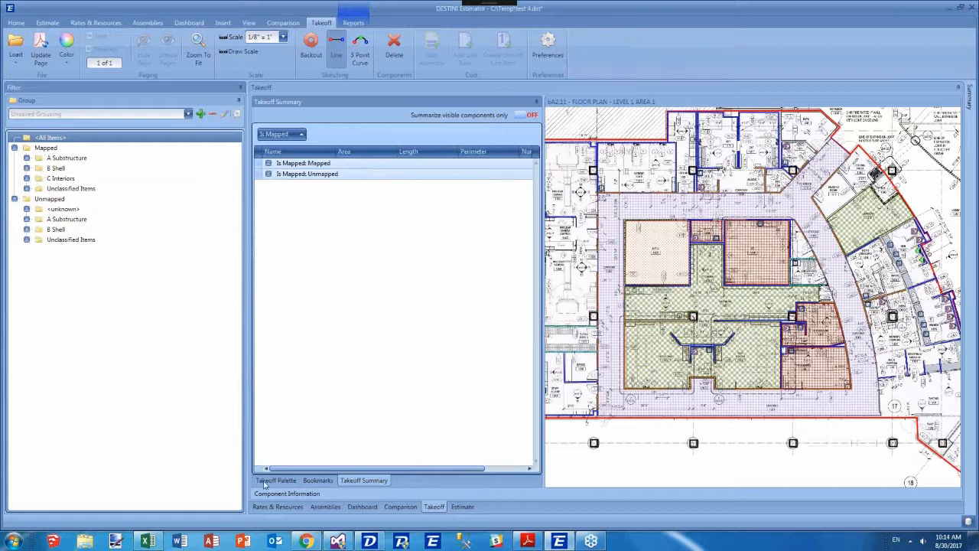
pyautogui.click(462, 506)
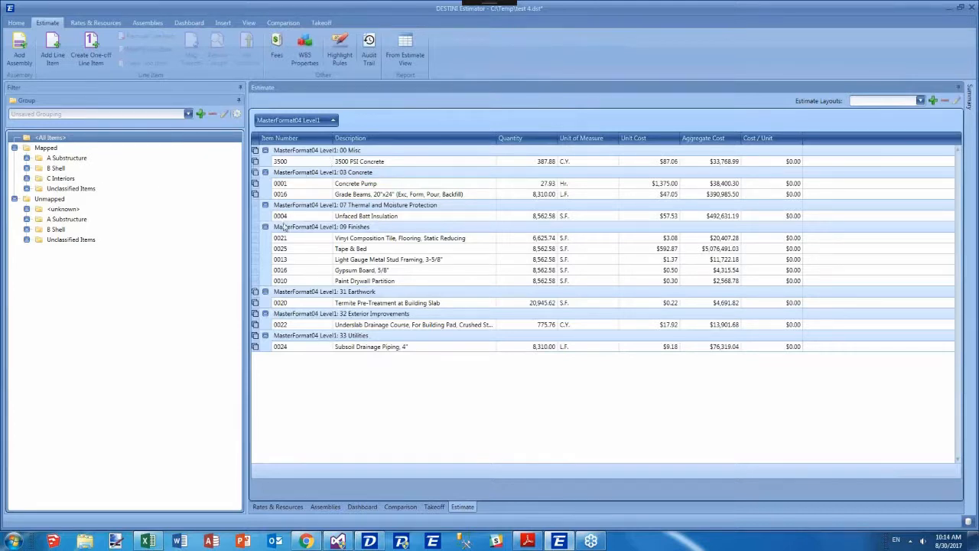
pyautogui.click(60, 220)
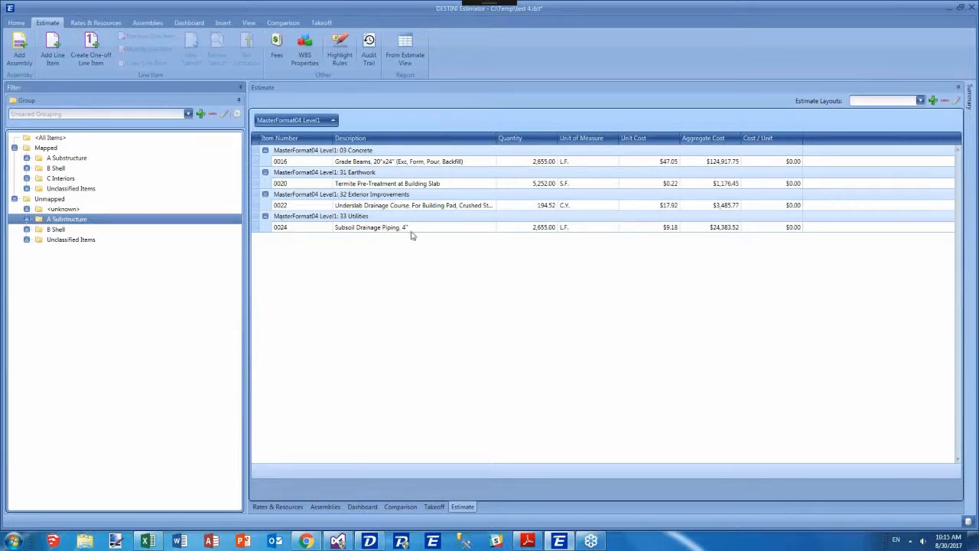
pyautogui.click(58, 157)
pyautogui.click(57, 167)
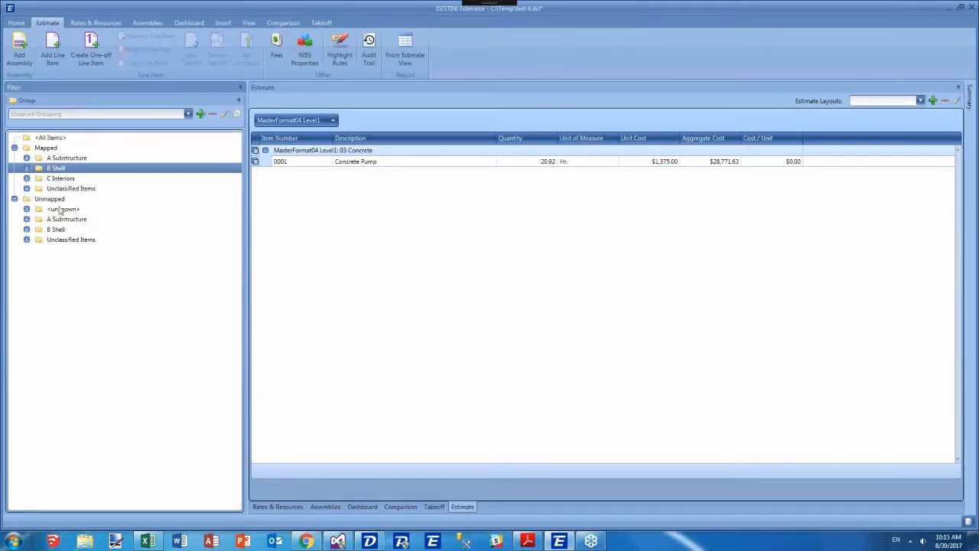
pyautogui.click(52, 139)
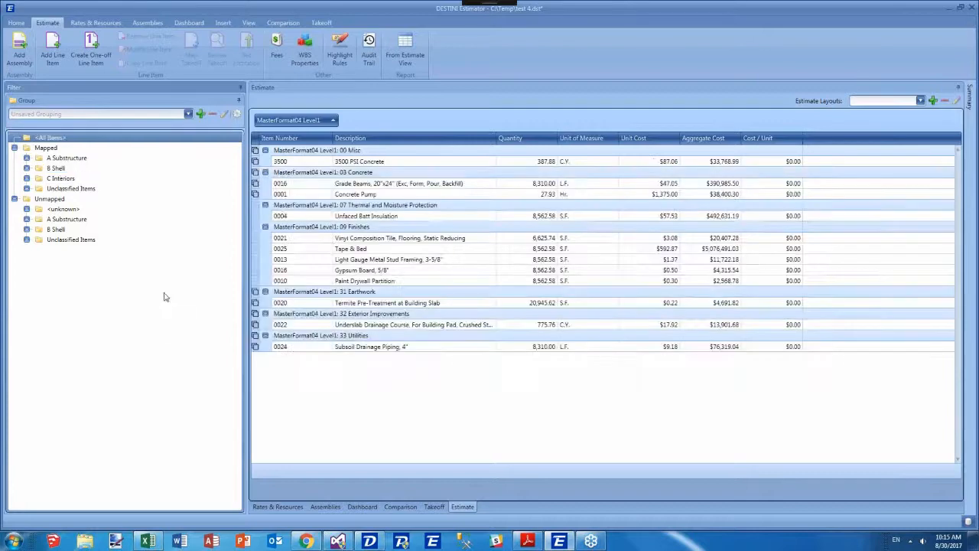
# Return to the takeoff and select mapped and unmapped classification folders to see their components on the drawing.
pyautogui.click(434, 507)
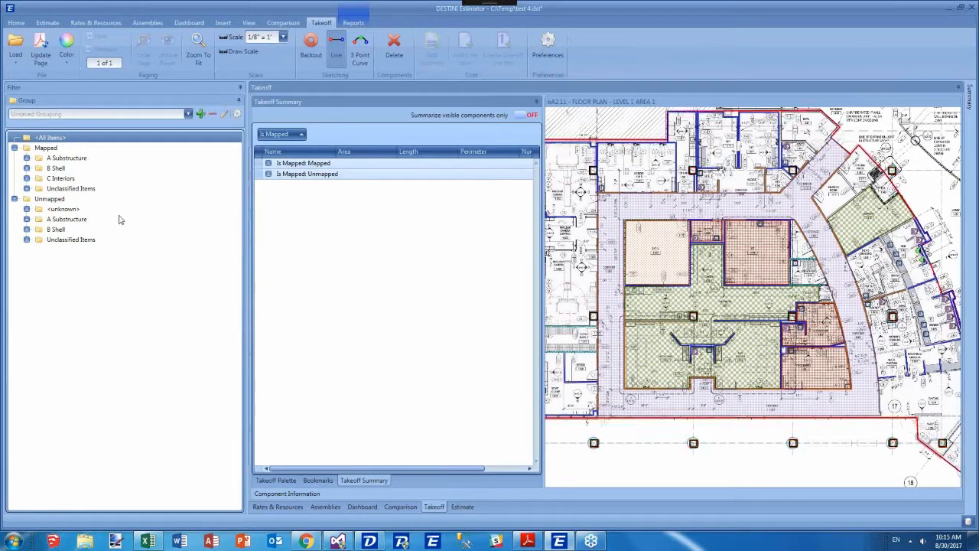
pyautogui.click(62, 157)
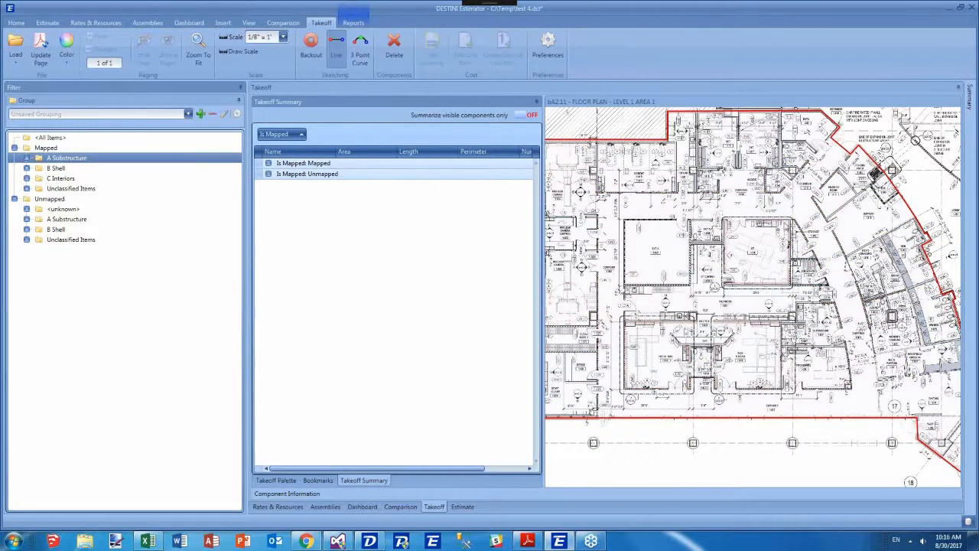
pyautogui.click(55, 168)
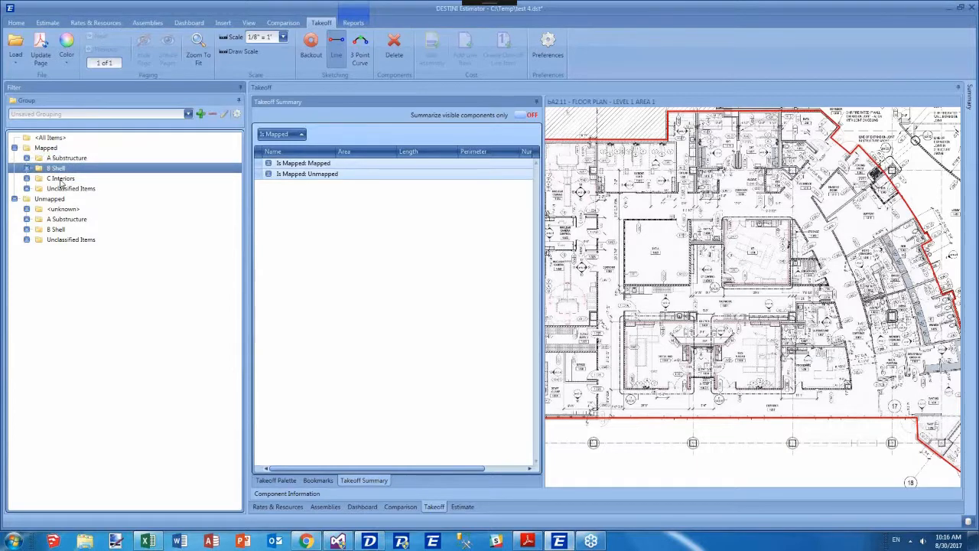
pyautogui.click(61, 179)
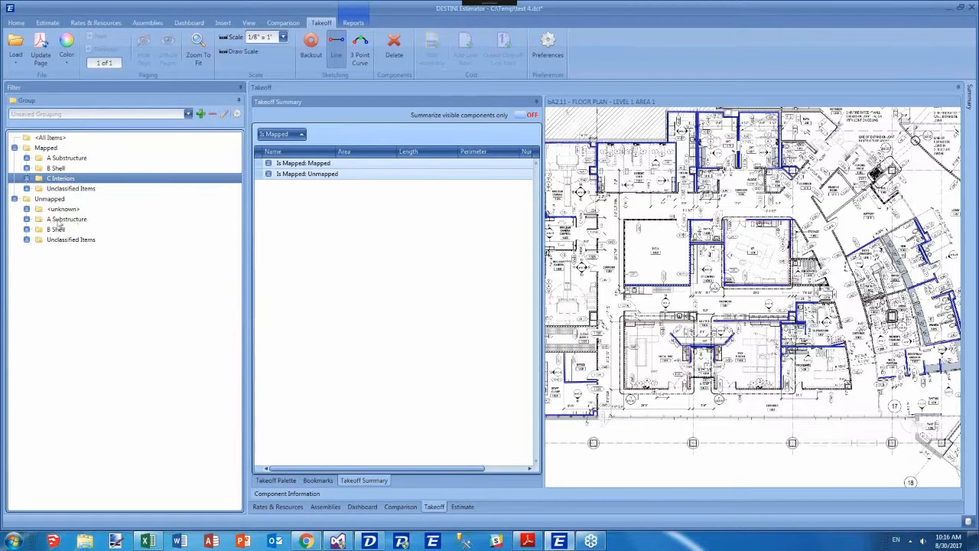
pyautogui.click(27, 239)
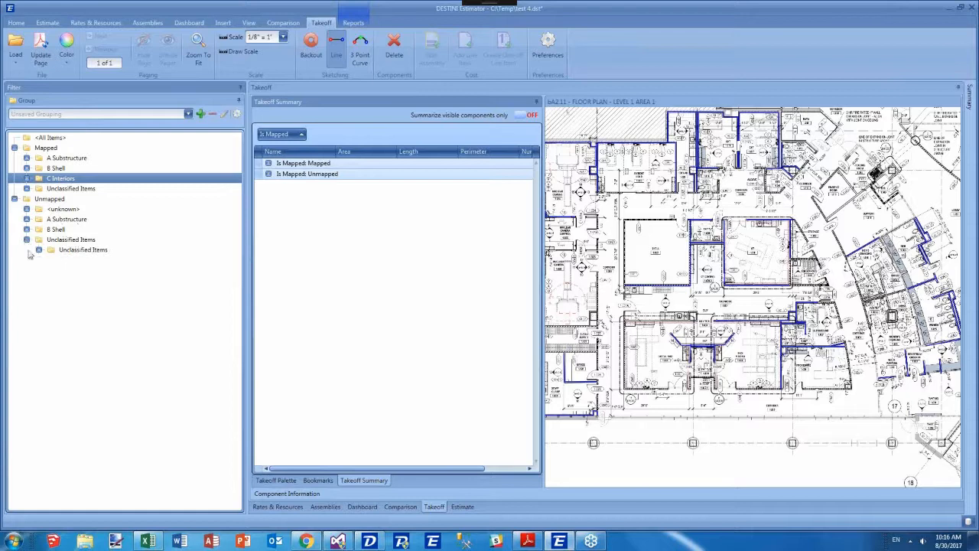
pyautogui.click(56, 229)
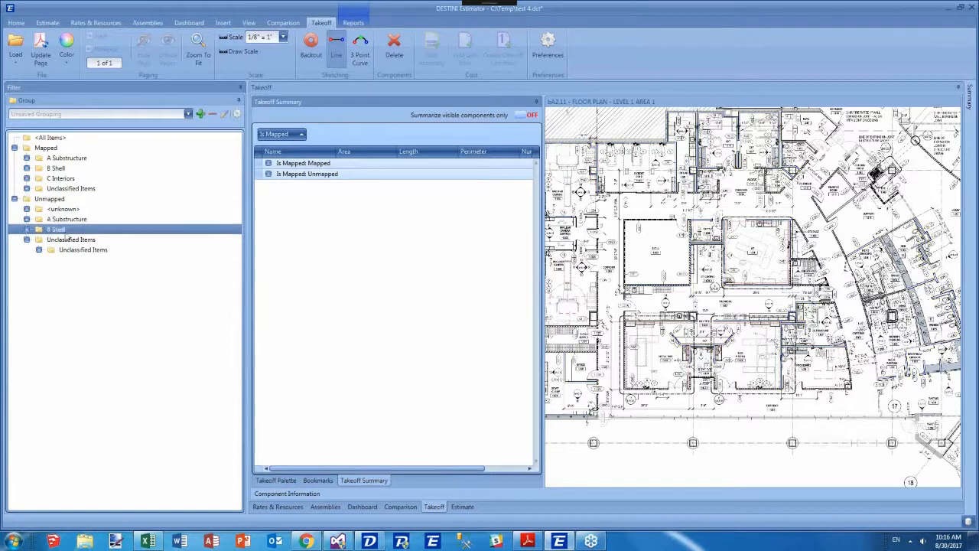
pyautogui.scroll(-2, 562, 244)
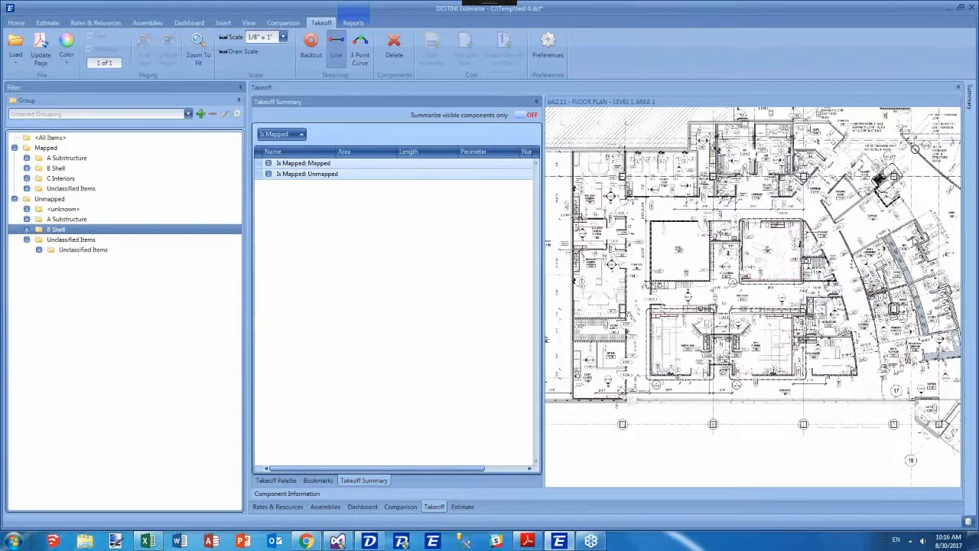
# Reconfigure the filter grouping to replace the three Line Item Classification levels with Component Name under Is Mapped.
pyautogui.click(236, 113)
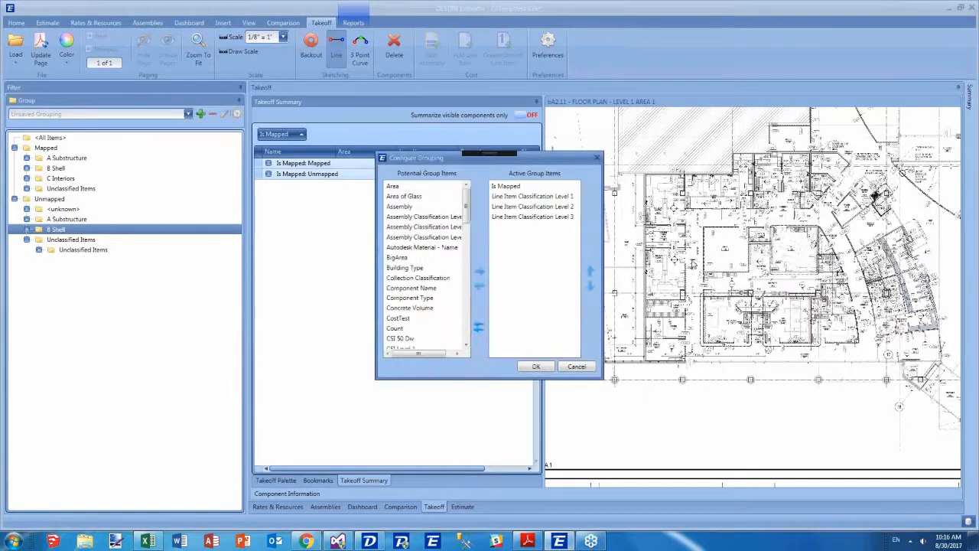
pyautogui.click(530, 197)
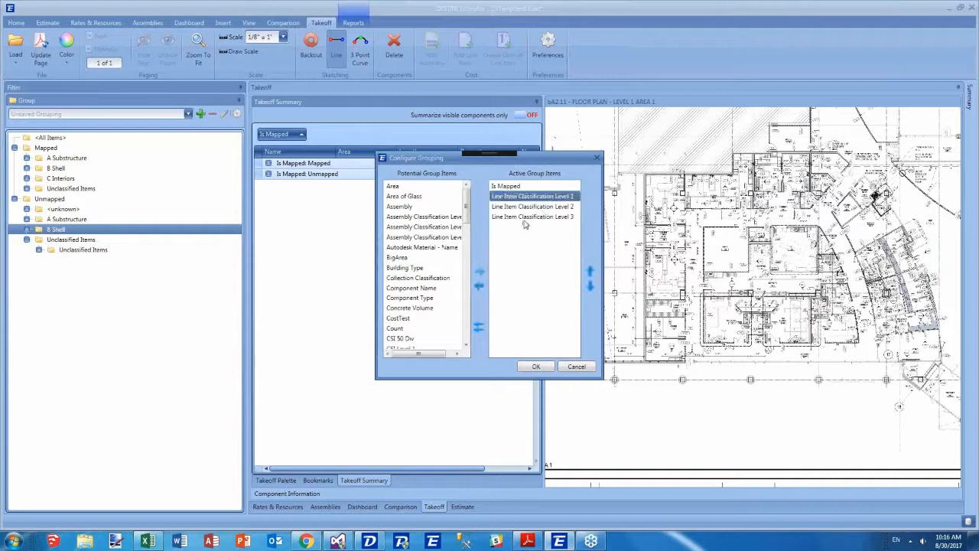
pyautogui.click(527, 217)
pyautogui.keyDown('shift'); pyautogui.click(516, 197); pyautogui.keyUp('shift')
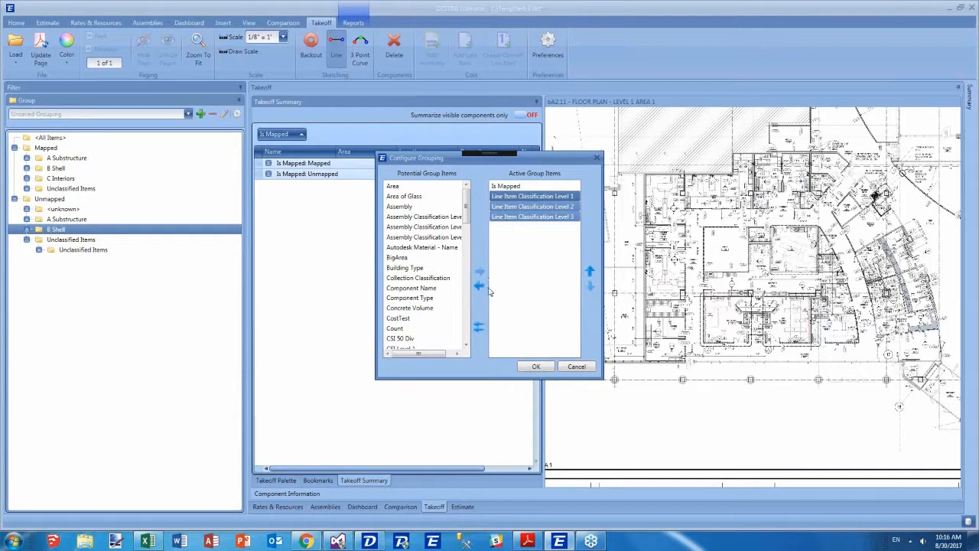
pyautogui.click(480, 285)
pyautogui.click(413, 287)
pyautogui.click(479, 271)
pyautogui.click(533, 367)
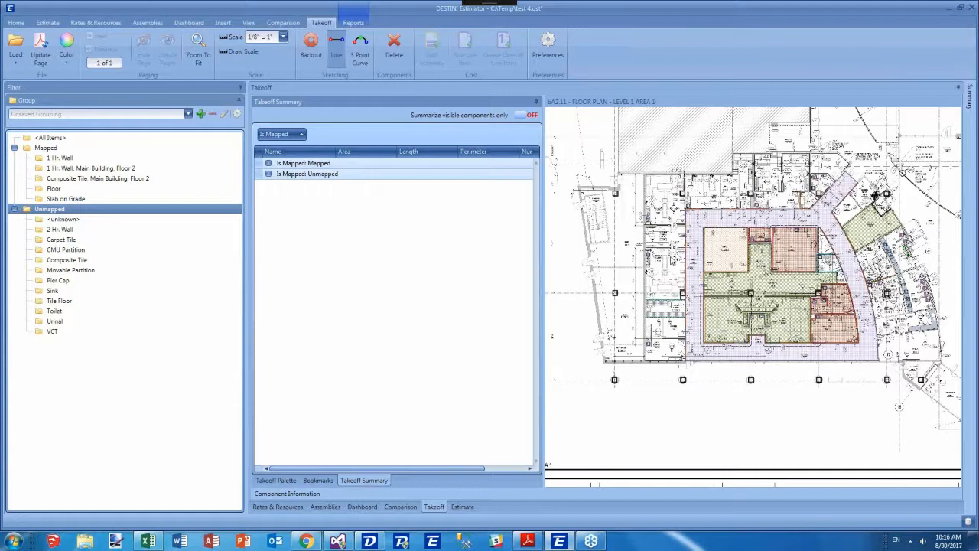
# Select unmapped component folders such as Carpet Tile and CMU Partition to locate them on the drawing.
pyautogui.click(59, 231)
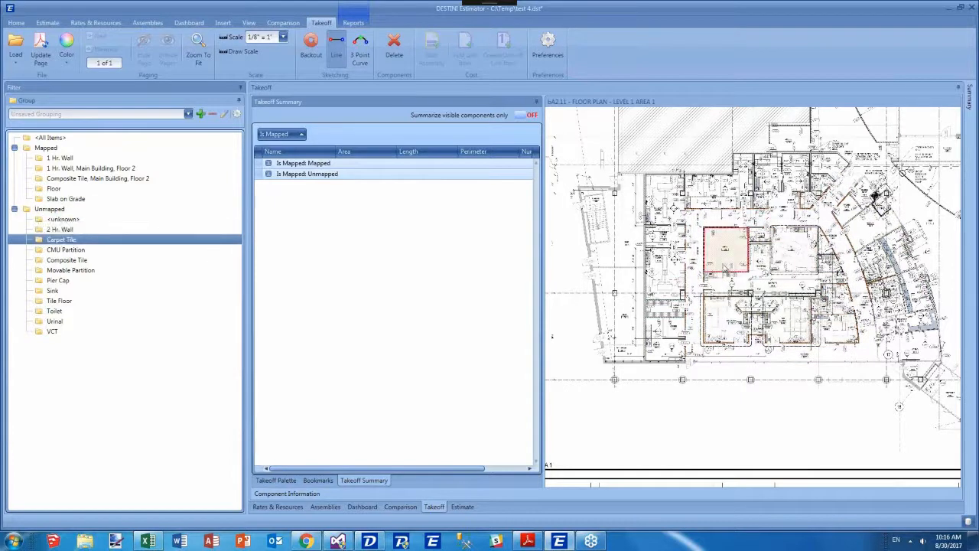
pyautogui.scroll(2, 725, 249)
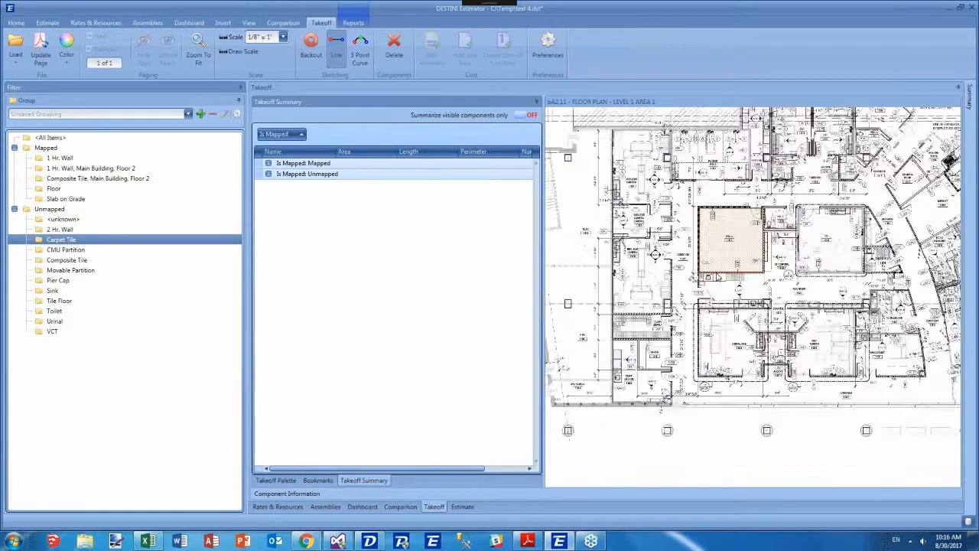
pyautogui.click(56, 249)
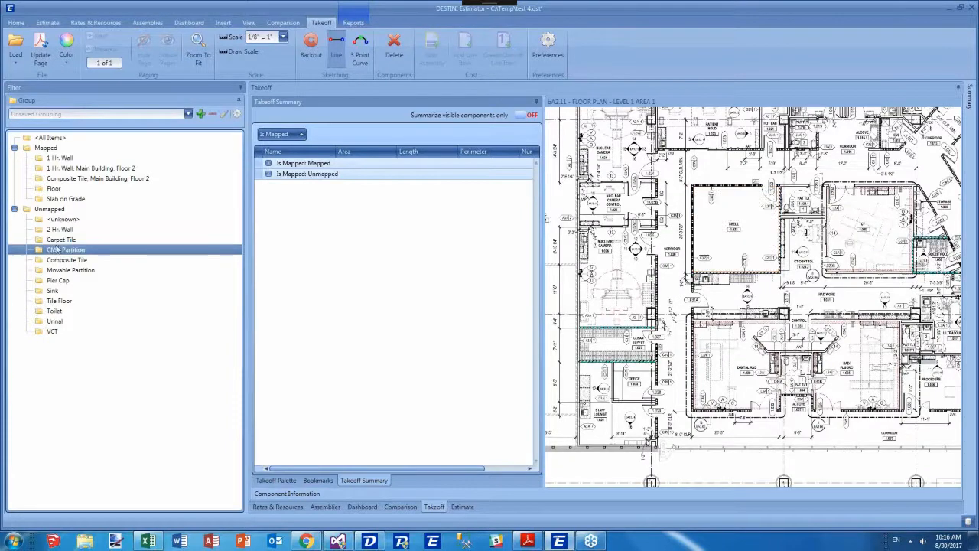
pyautogui.click(50, 210)
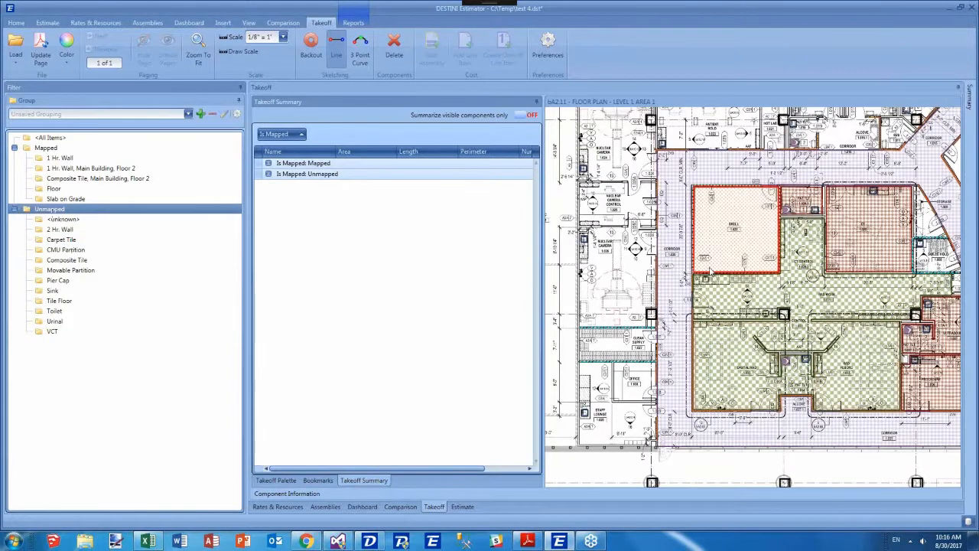
pyautogui.scroll(-2, 710, 274)
pyautogui.moveTo(710, 274); pyautogui.dragTo(667, 284)
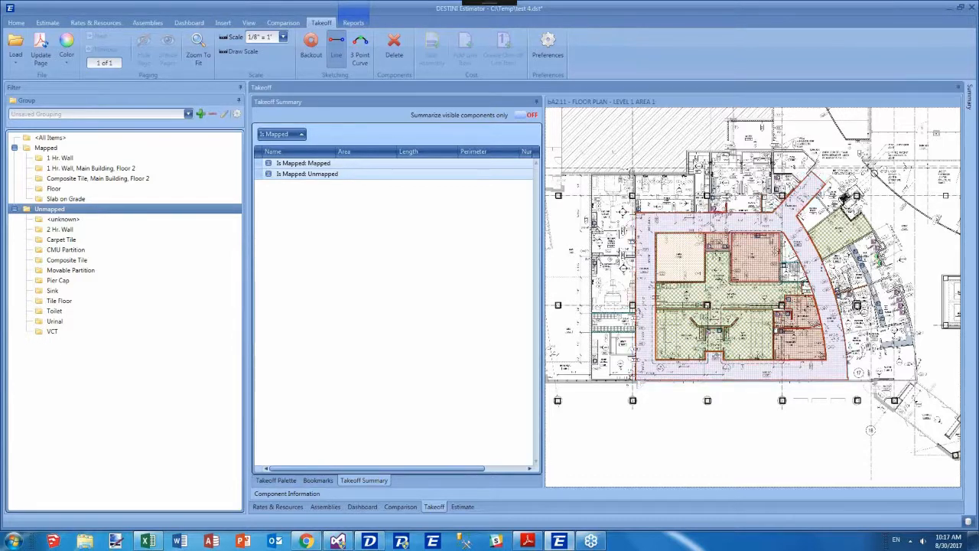
# Select a carpet tile area on the drawing and add line item 0005 Ceramic Tile, Floor to it, found by searching TILE.
pyautogui.click(682, 253)
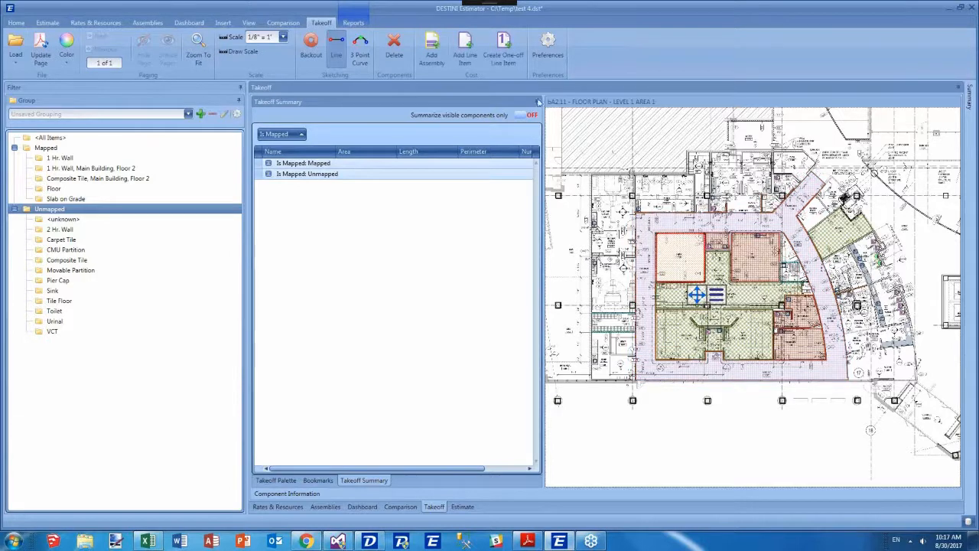
pyautogui.click(465, 59)
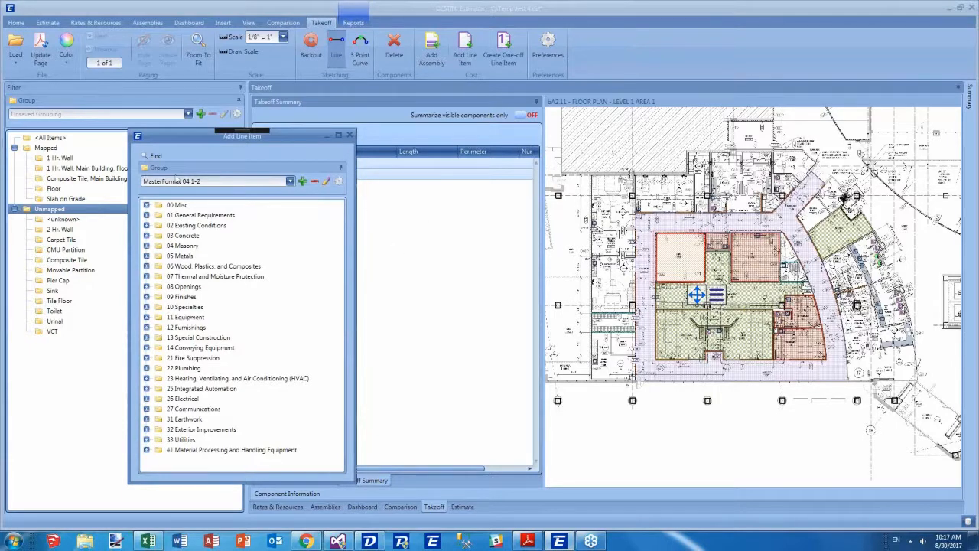
pyautogui.click(164, 157)
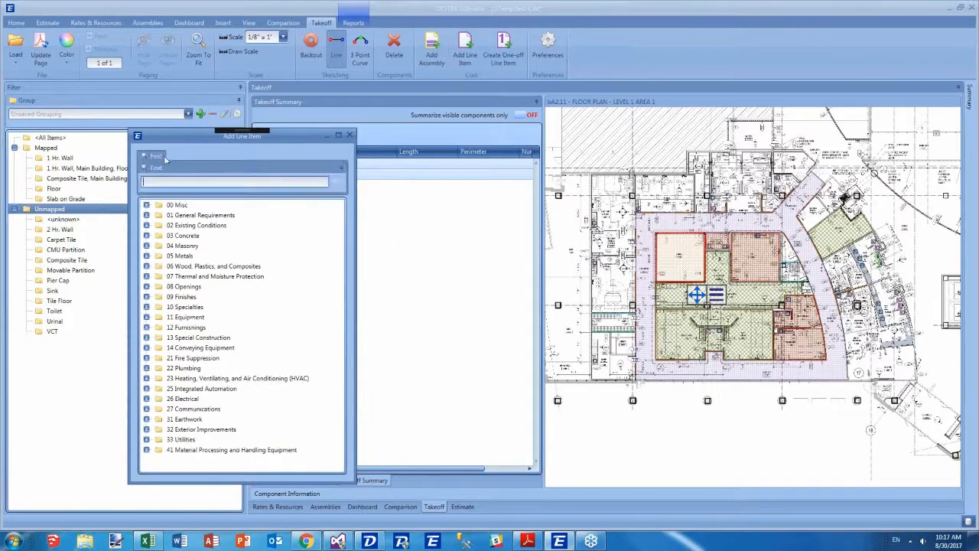
pyautogui.write('TILE')
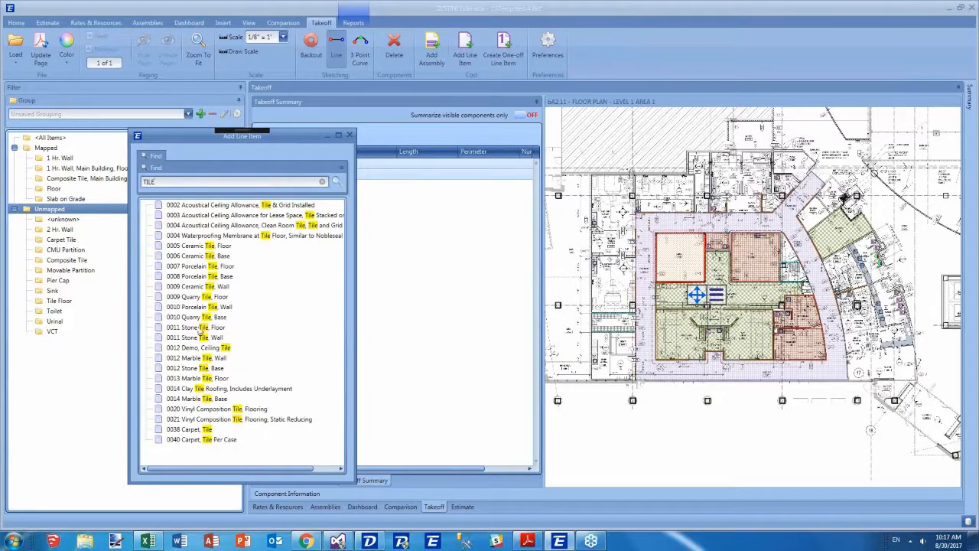
pyautogui.doubleClick(192, 246)
pyautogui.moveTo(294, 285); pyautogui.dragTo(547, 352)
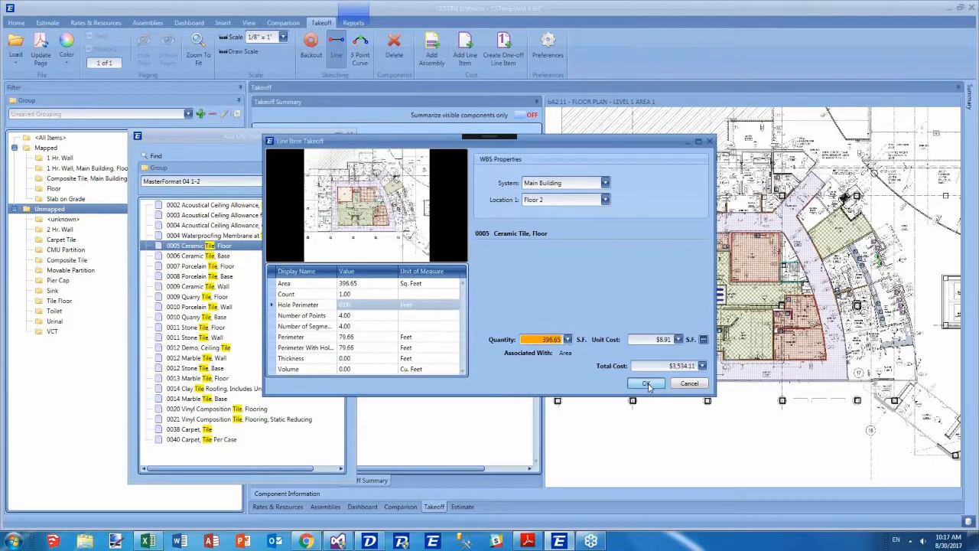
pyautogui.click(646, 384)
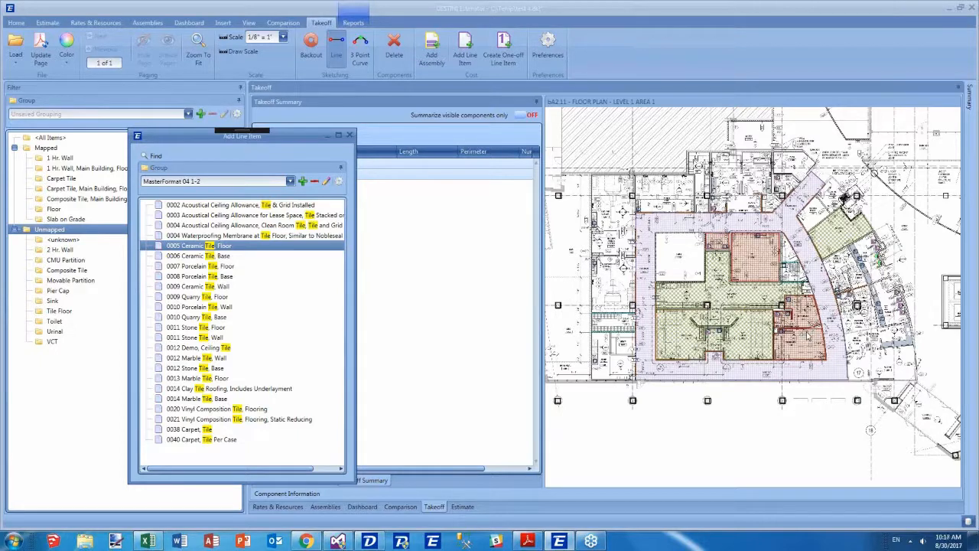
# Close the line item window, deselect the area and switch the filter tree grouping to CSI Level 1 - 2.
pyautogui.click(349, 137)
pyautogui.click(646, 239)
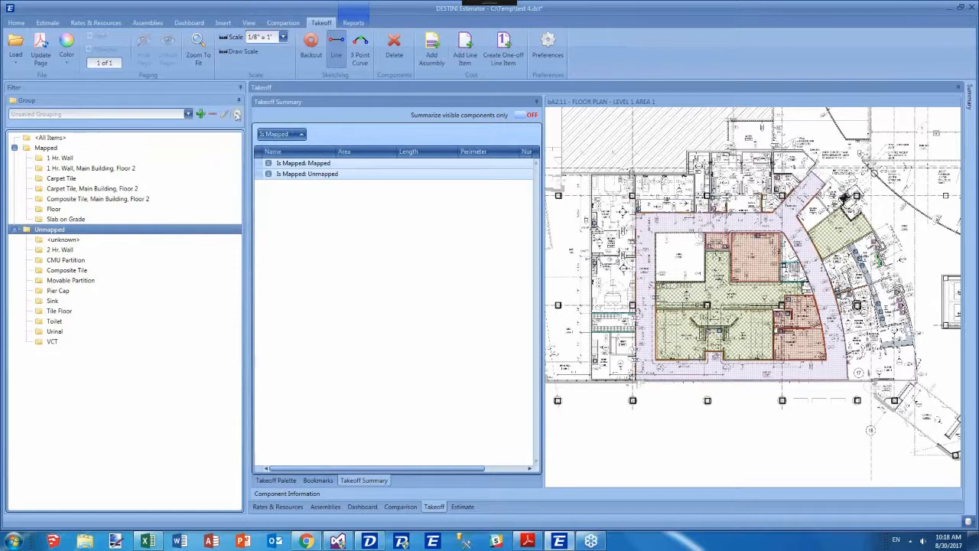
pyautogui.click(186, 113)
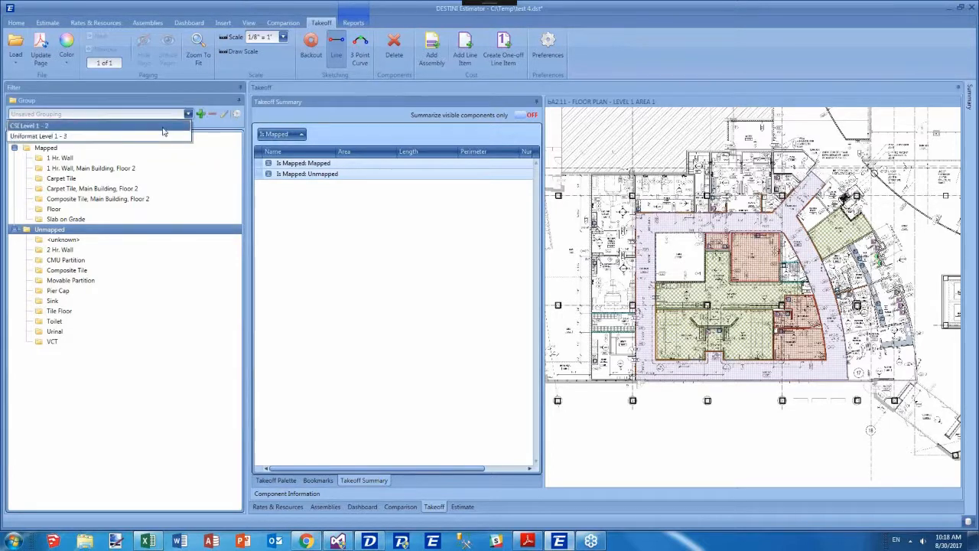
pyautogui.click(162, 127)
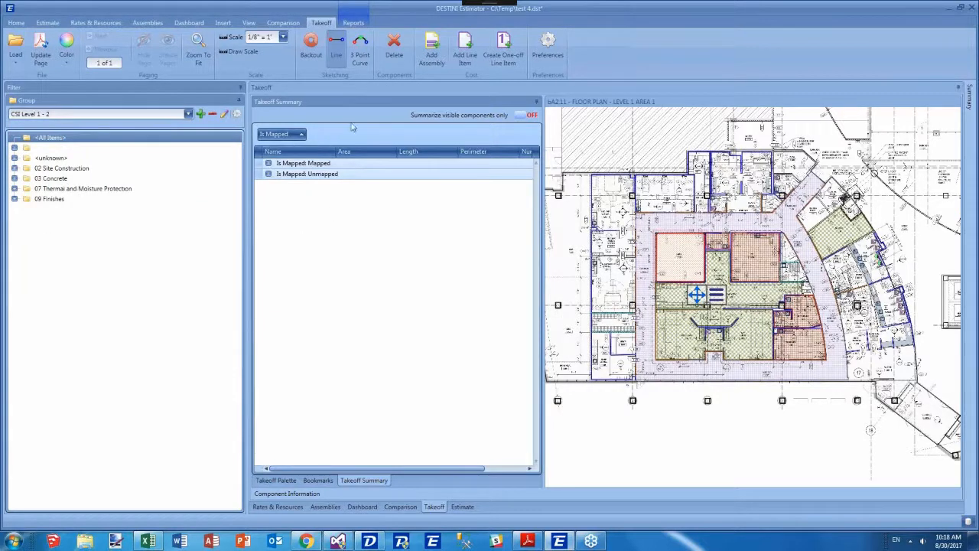
# Expand all takeoff summary groups and select a mapped and an unmapped row to highlight them on the drawing.
pyautogui.rightClick(353, 129)
pyautogui.click(306, 139)
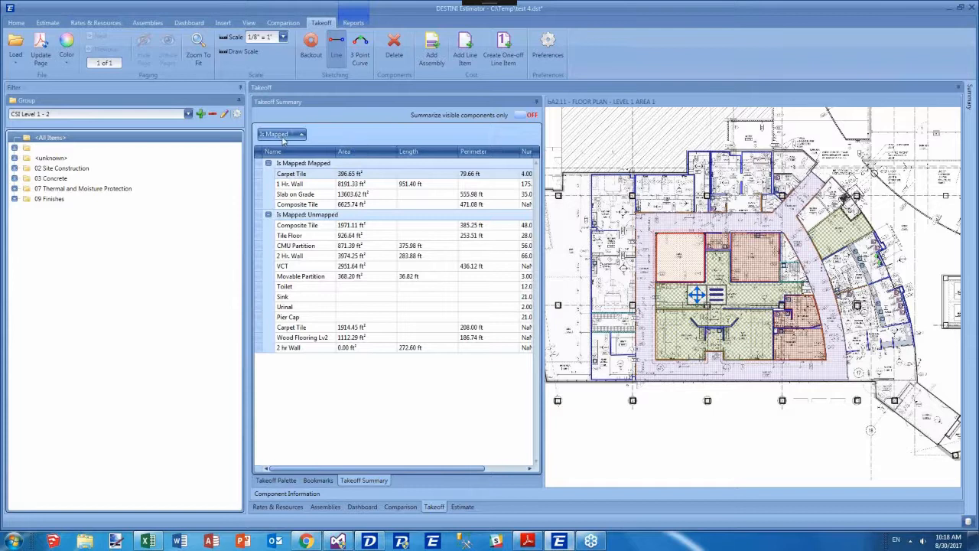
pyautogui.moveTo(282, 136)
pyautogui.mouseDown()
pyautogui.moveTo(308, 126)
pyautogui.moveTo(335, 160)
pyautogui.moveTo(277, 135)
pyautogui.mouseUp()
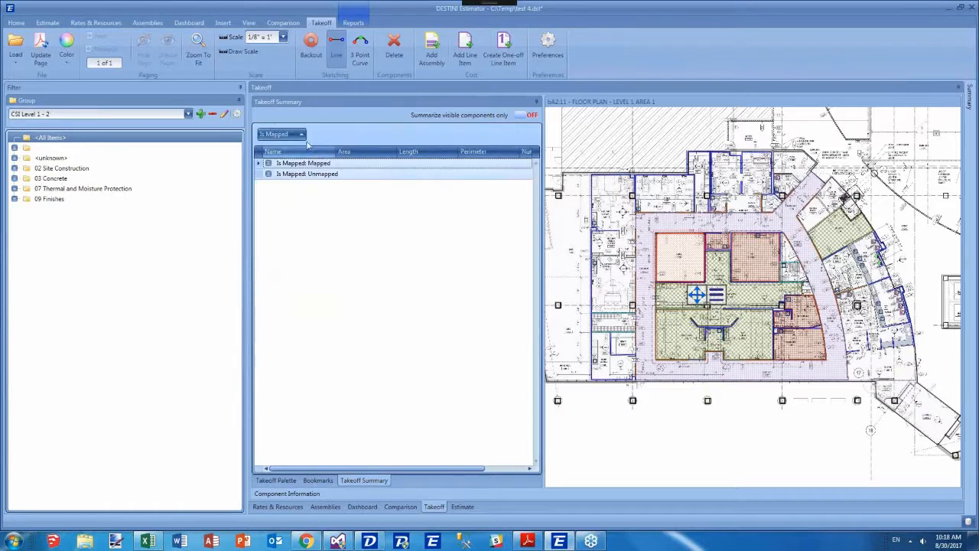
pyautogui.rightClick(280, 132)
pyautogui.click(336, 137)
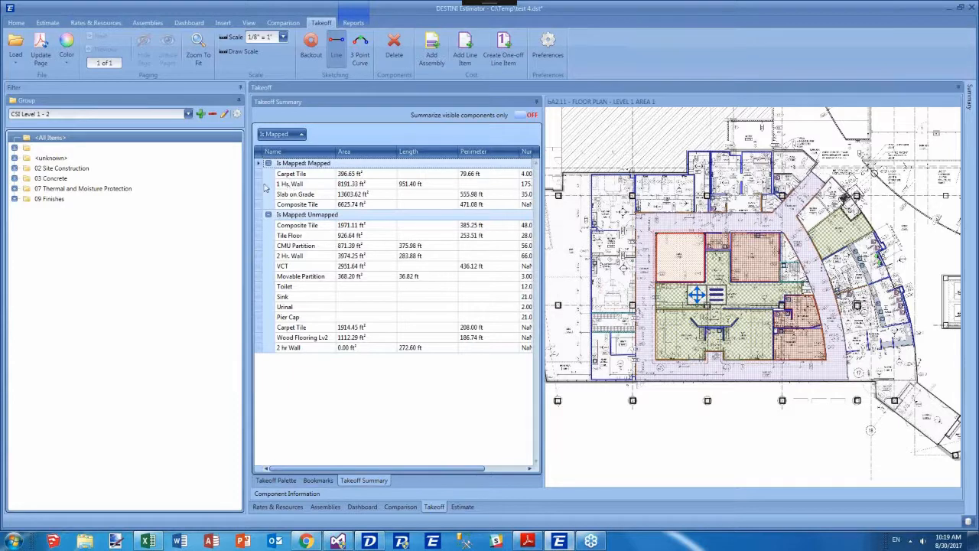
pyautogui.click(261, 194)
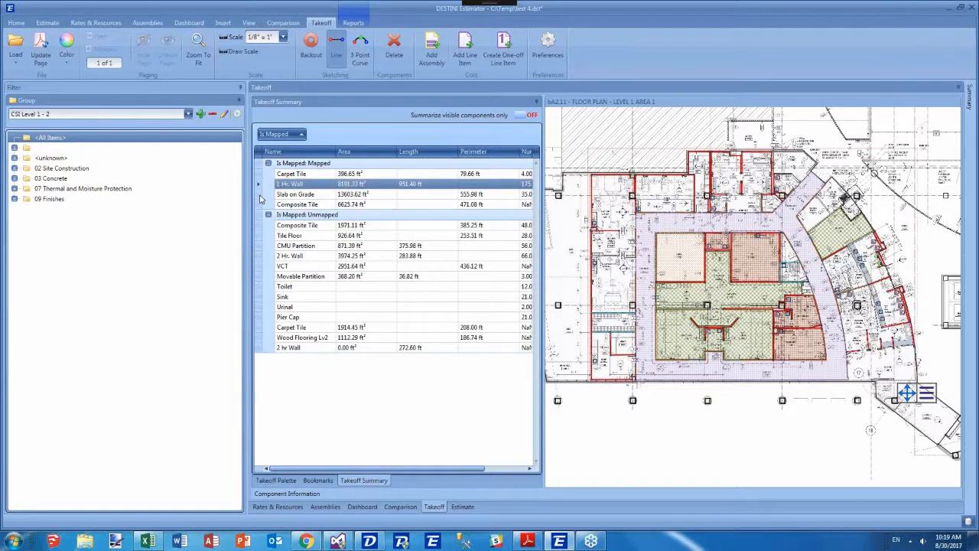
pyautogui.click(258, 239)
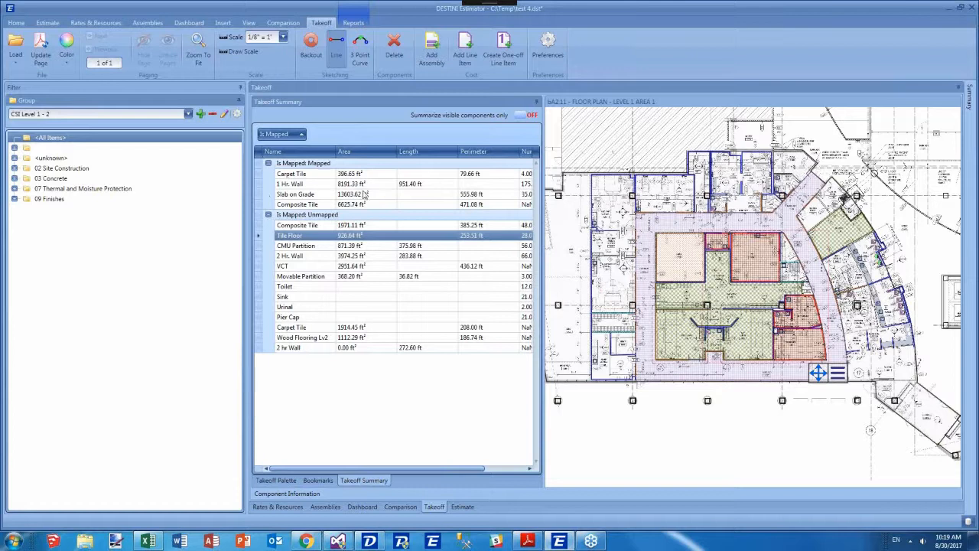
# Turn on summarizing visible components only, fully expand the takeoff summary groups and select the mapped Carpet Tile row.
pyautogui.click(526, 115)
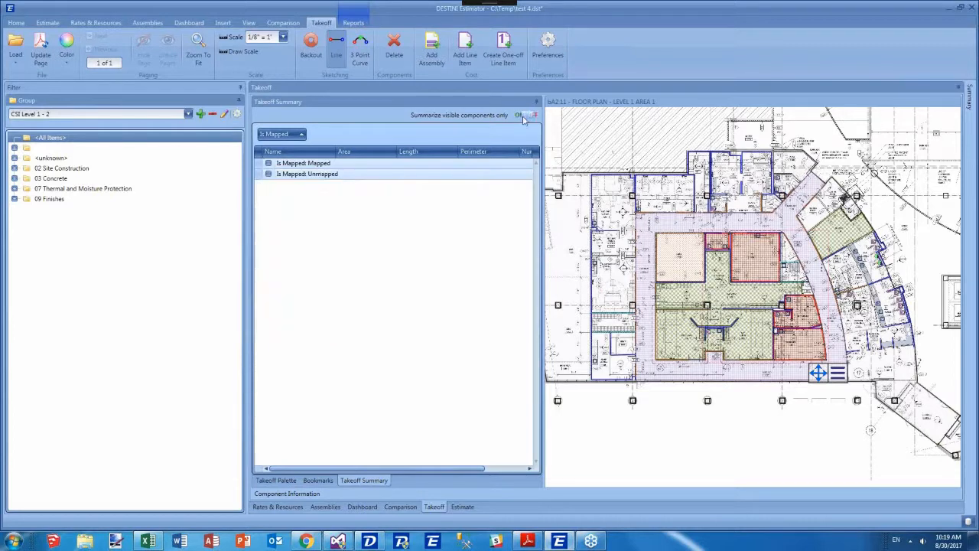
pyautogui.rightClick(336, 136)
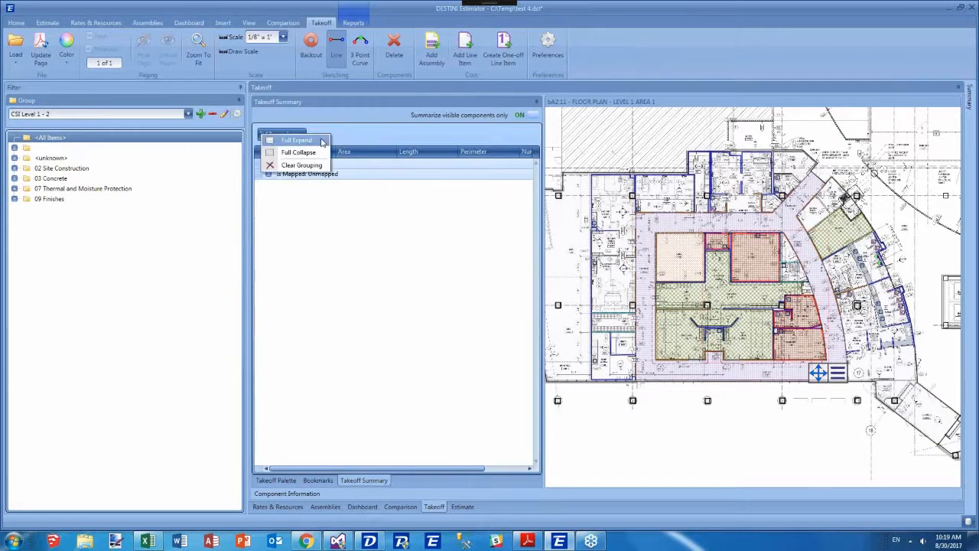
pyautogui.click(324, 140)
pyautogui.click(264, 174)
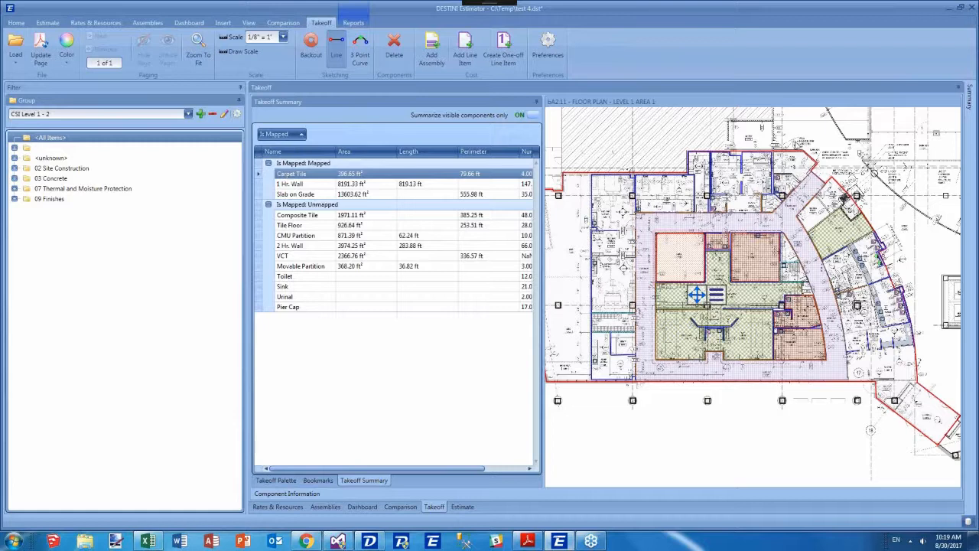
# Show the associated costs of the mapped Carpet Tile component and view its filtered estimate before returning to the takeoff.
pyautogui.rightClick(259, 178)
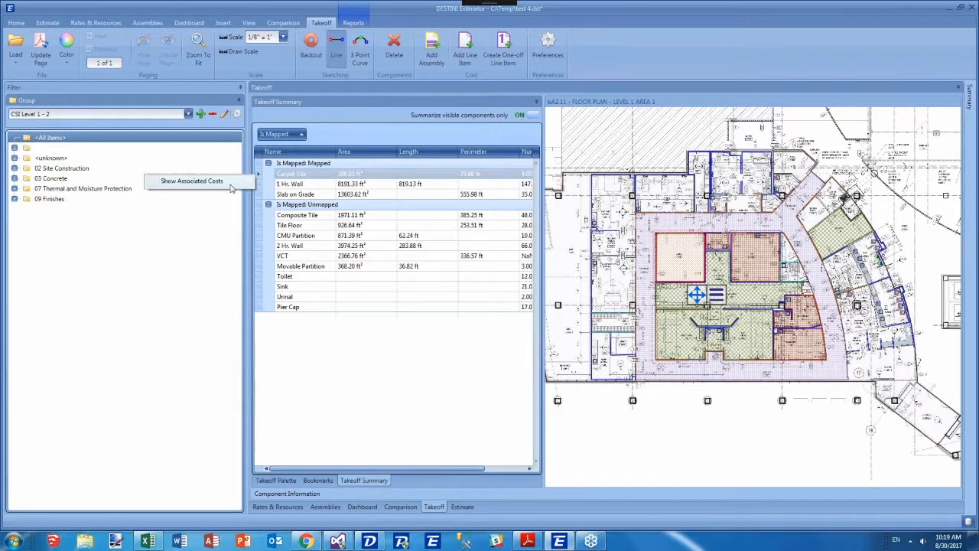
pyautogui.click(228, 182)
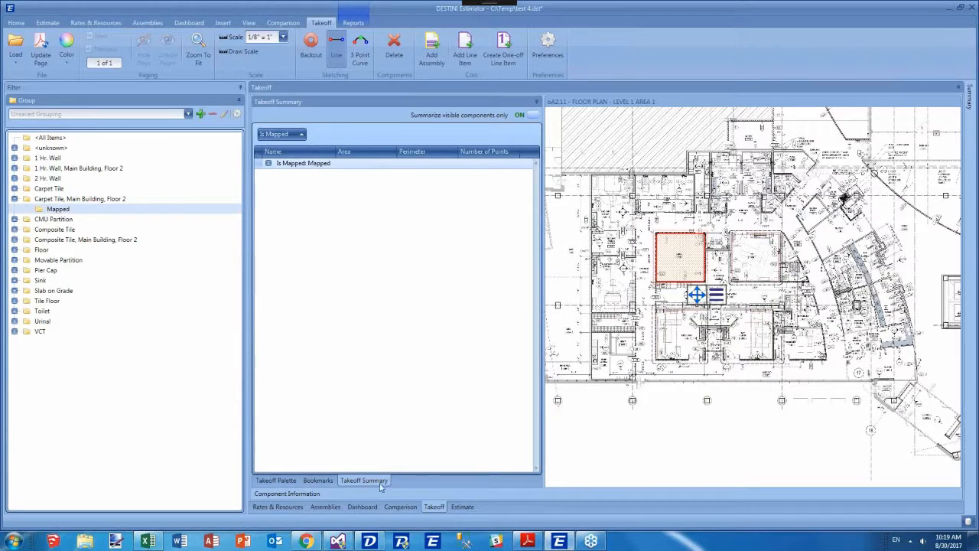
pyautogui.click(461, 507)
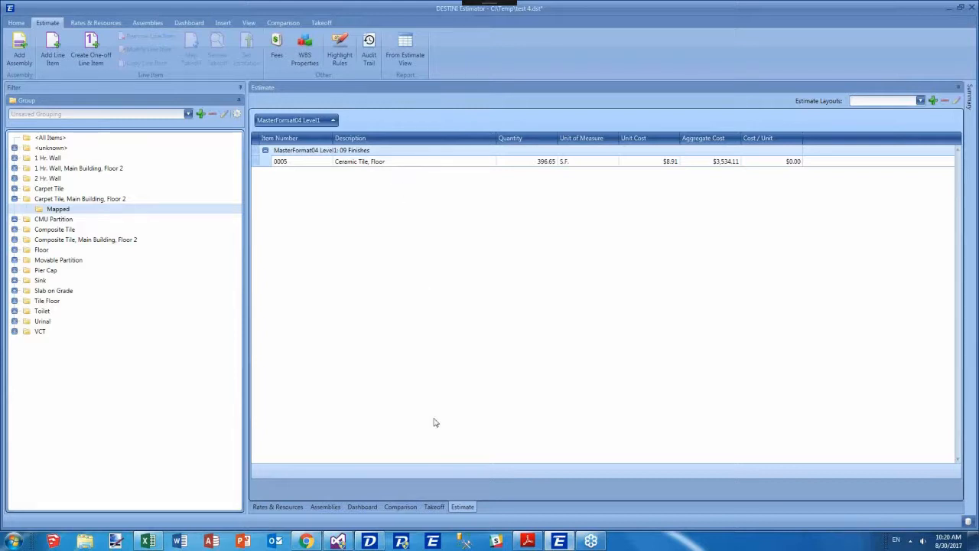
pyautogui.click(433, 506)
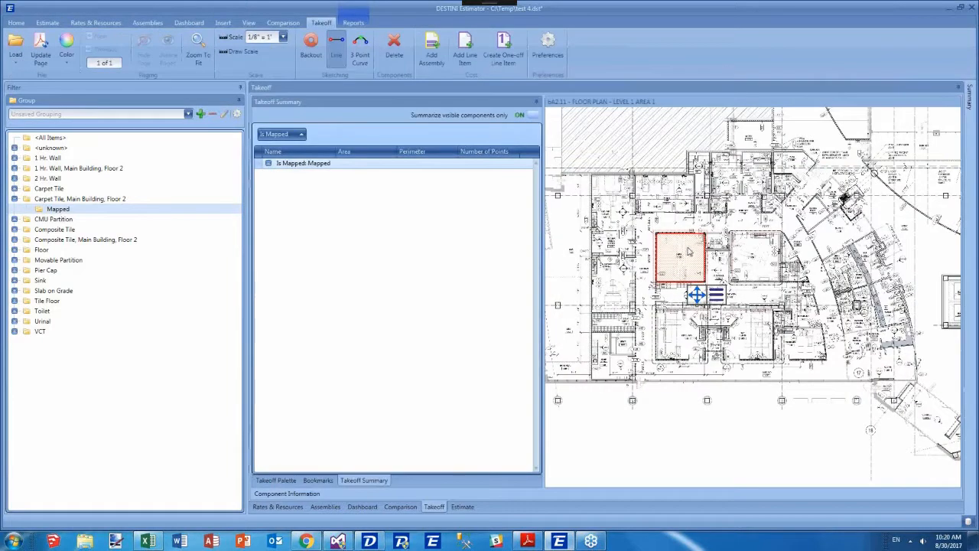
# Open the properties of the carpet tile area on the drawing and close the component information.
pyautogui.rightClick(680, 253)
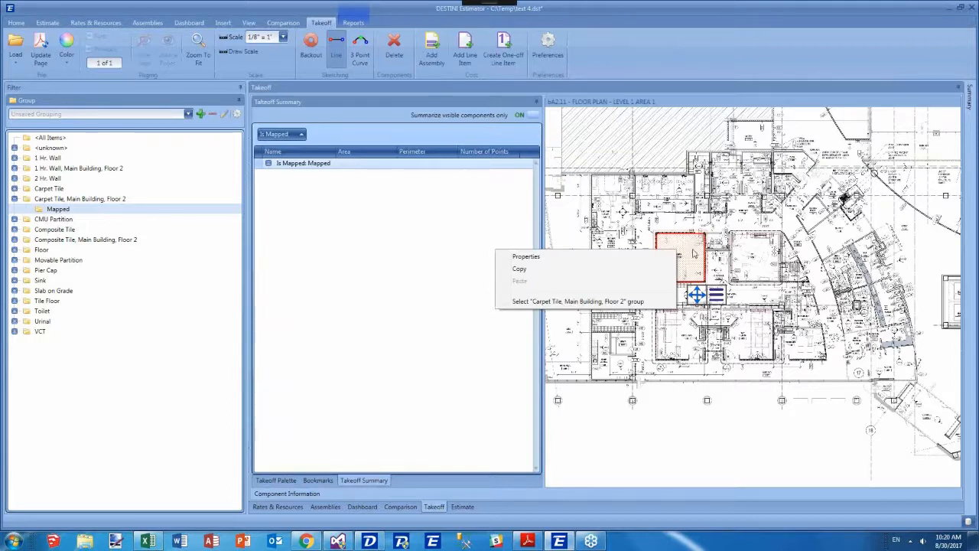
pyautogui.click(639, 258)
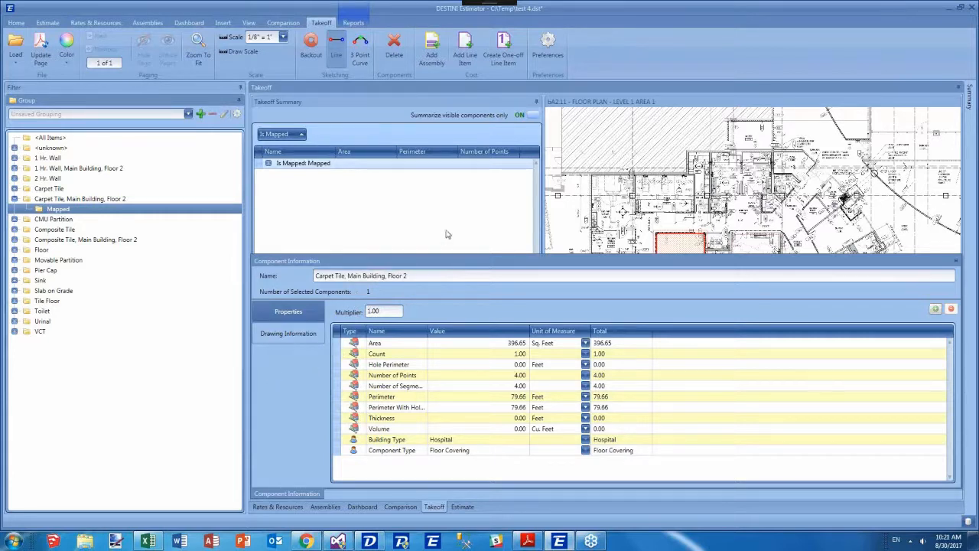
pyautogui.click(280, 495)
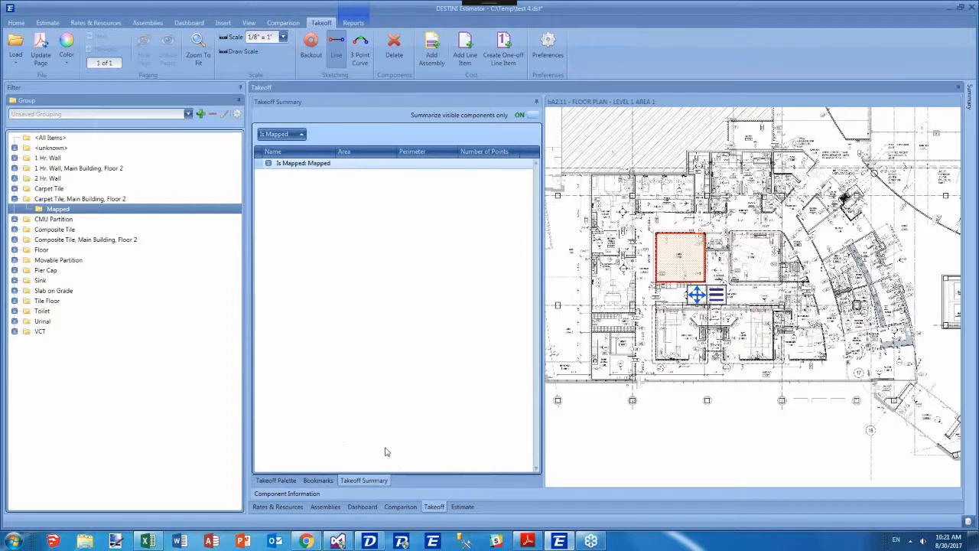
# Show all items in the estimate and review the takeoff variables of line item 0021 Vinyl Composition Tile without updating.
pyautogui.click(461, 506)
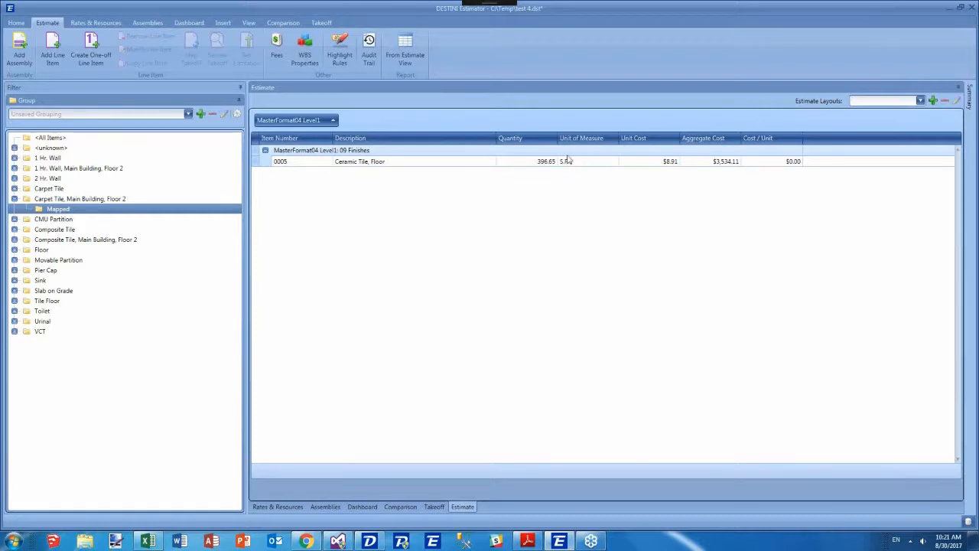
pyautogui.click(44, 137)
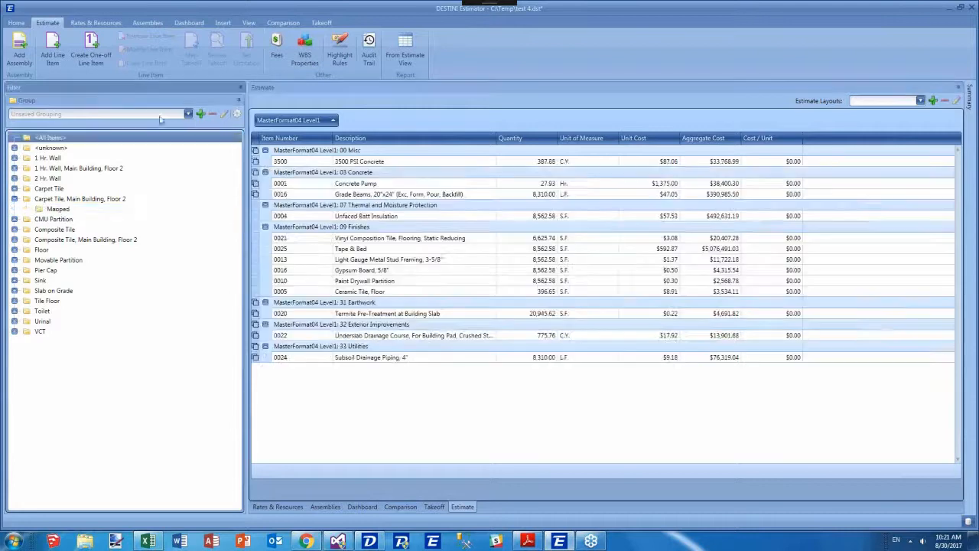
pyautogui.click(260, 240)
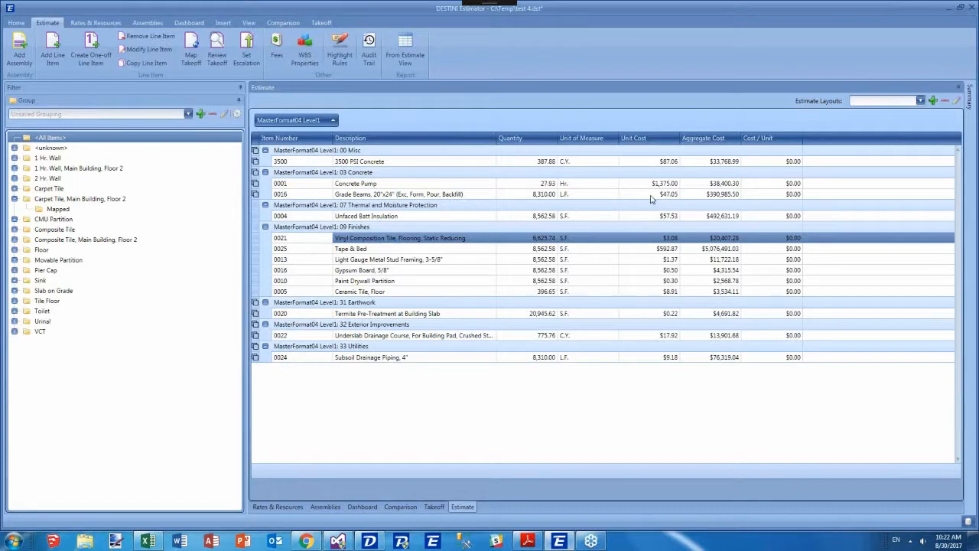
pyautogui.click(218, 37)
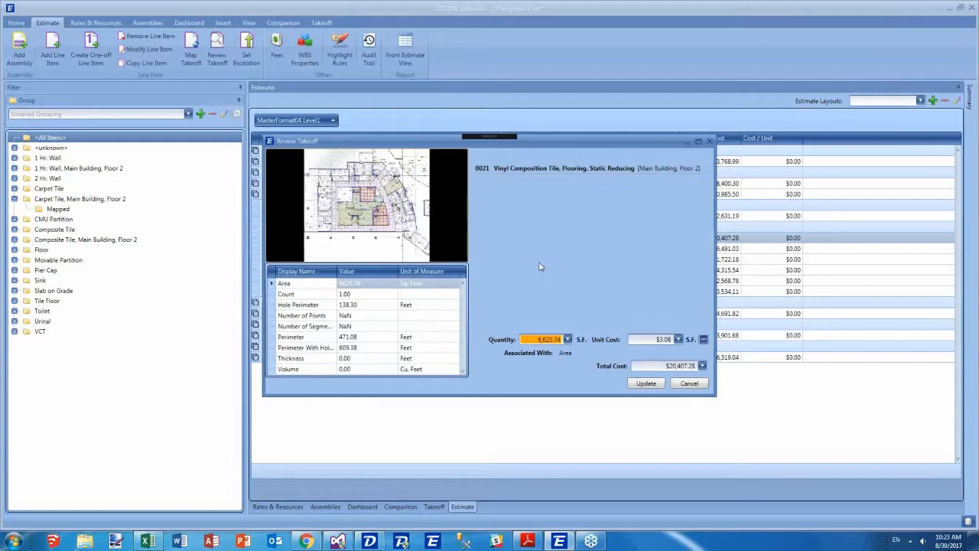
pyautogui.click(451, 294)
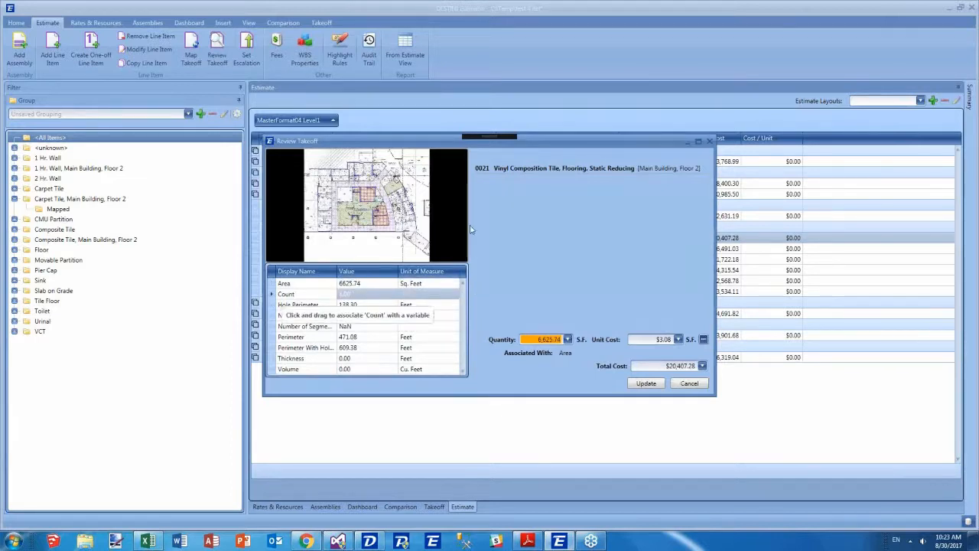
pyautogui.moveTo(434, 149); pyautogui.dragTo(545, 159)
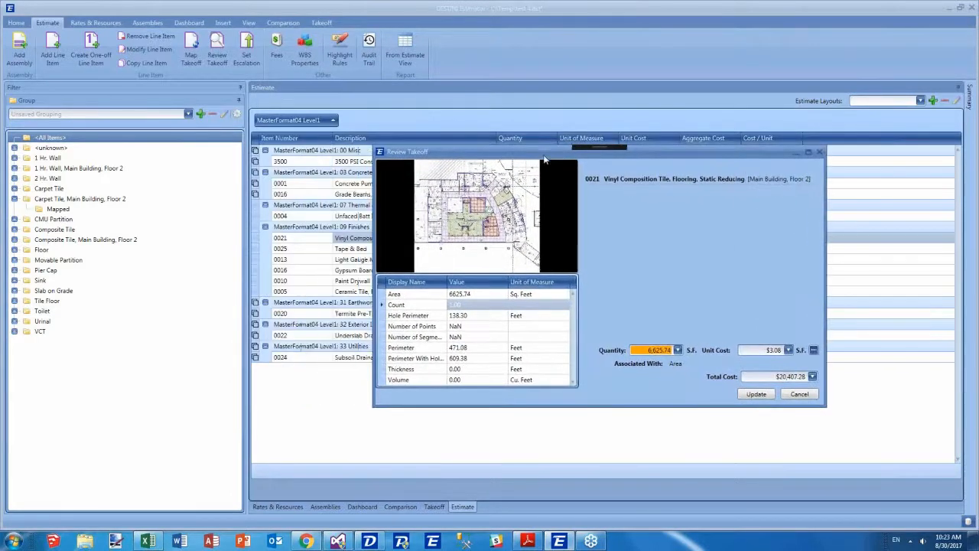
pyautogui.click(413, 347)
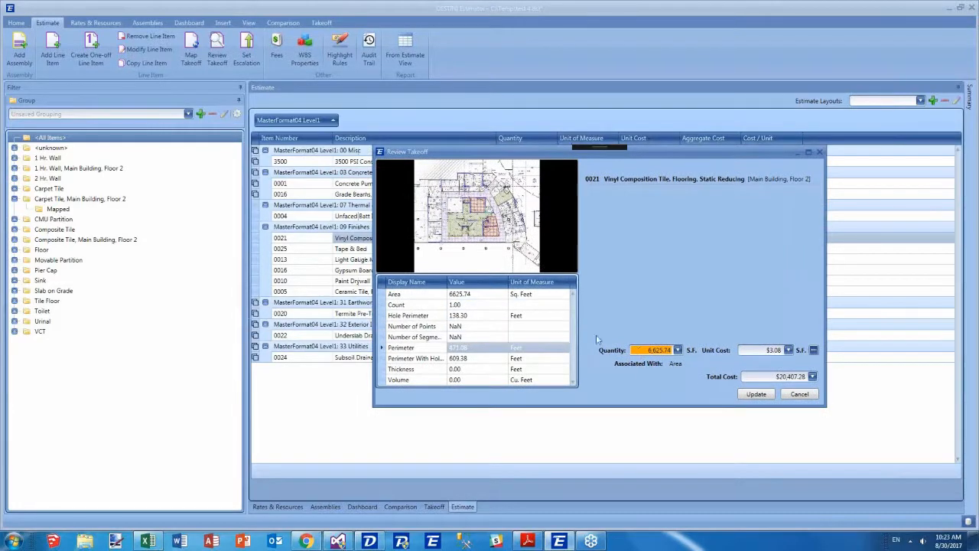
pyautogui.click(520, 297)
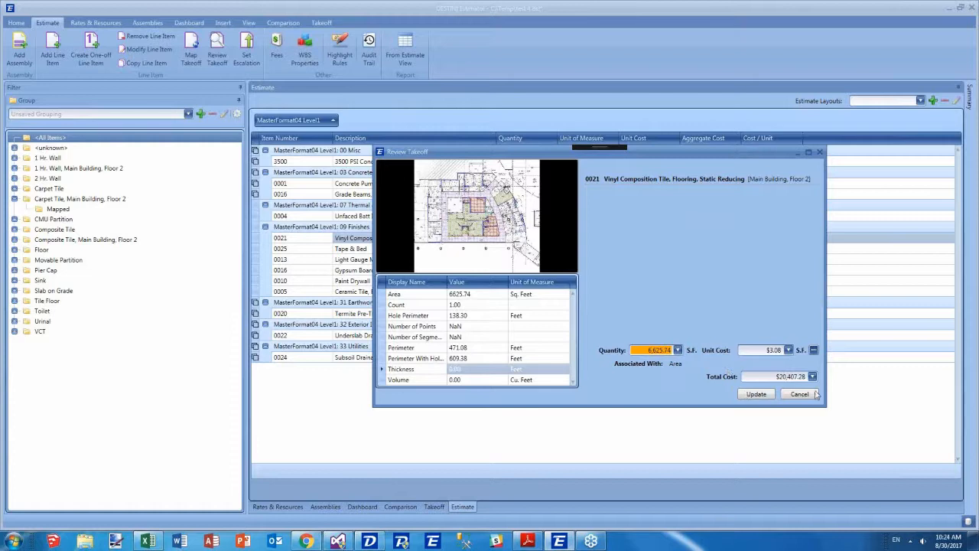
pyautogui.click(815, 395)
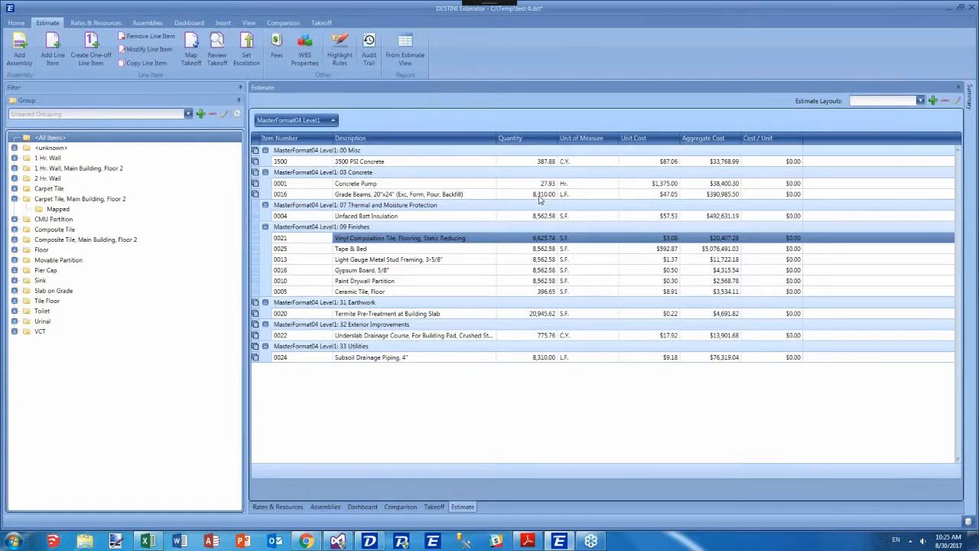
pyautogui.click(528, 195)
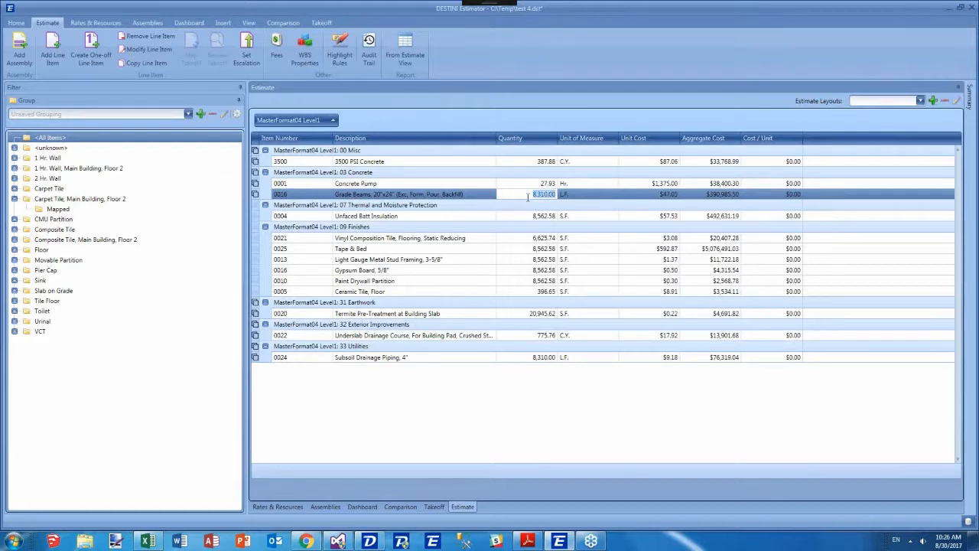
pyautogui.write('8500')
pyautogui.press('Escape')
# Set the quantity of line item 0021 Vinyl Composition Tile to 7,500 S.F.
pyautogui.click(526, 238)
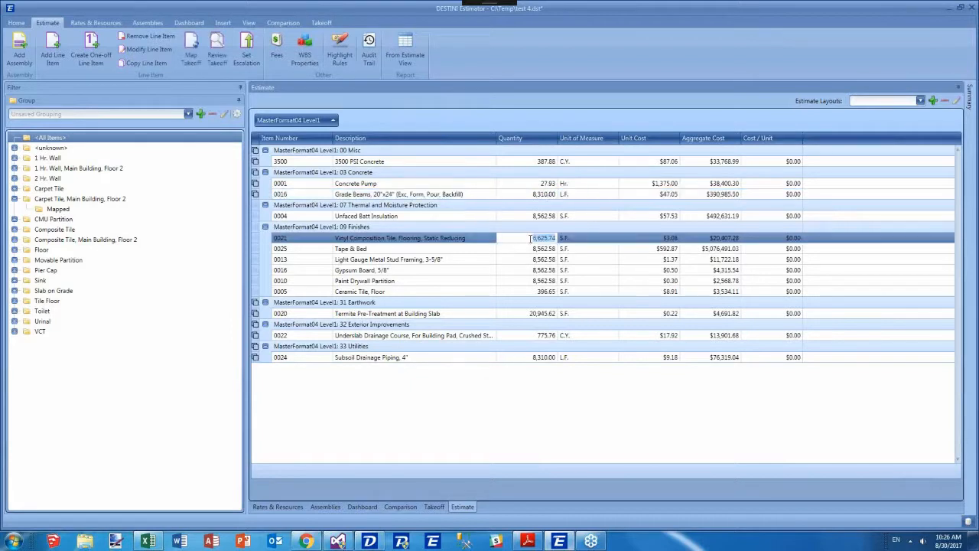
pyautogui.write('500')
pyautogui.click(570, 251)
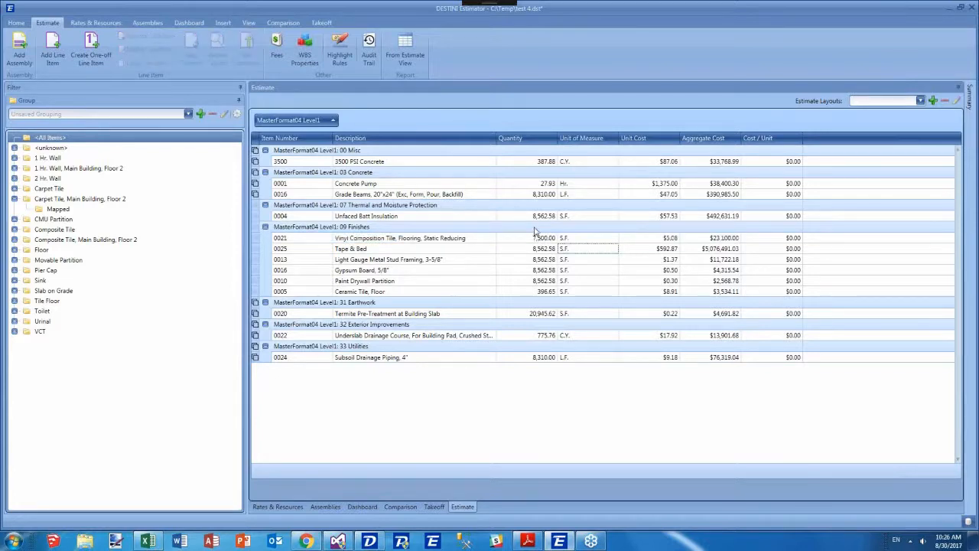
# Enable Show Quantity Highlighting in the estimate preferences.
pyautogui.click(16, 23)
pyautogui.click(132, 48)
pyautogui.scroll(-5, 176, 170)
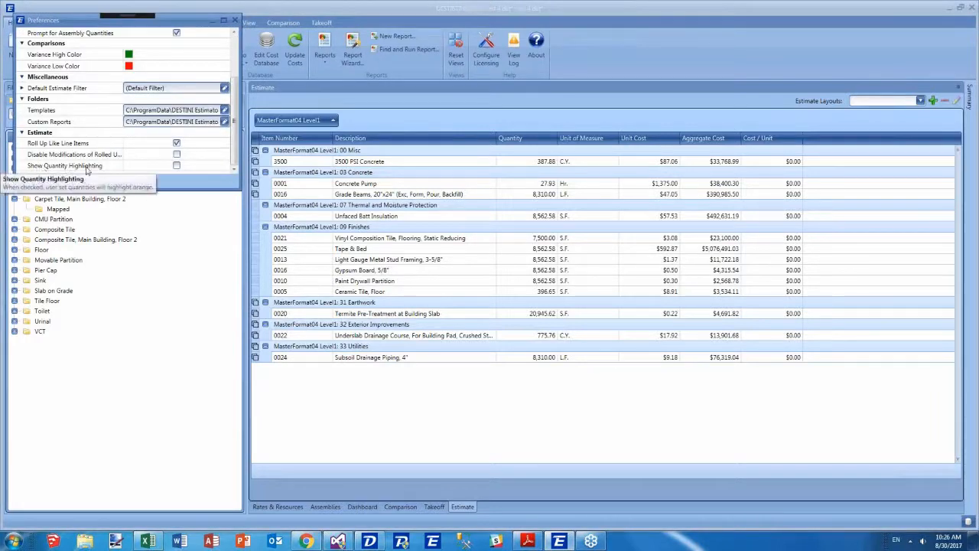
pyautogui.click(176, 167)
pyautogui.click(177, 145)
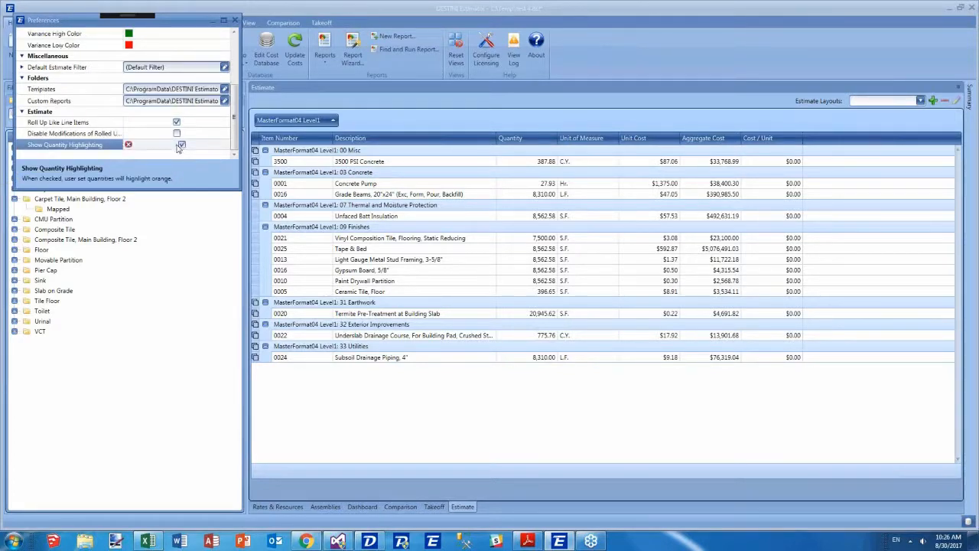
pyautogui.click(234, 20)
# Set the quantity of line item 0021 Vinyl Composition Tile to 5600 S.F.
pyautogui.click(373, 206)
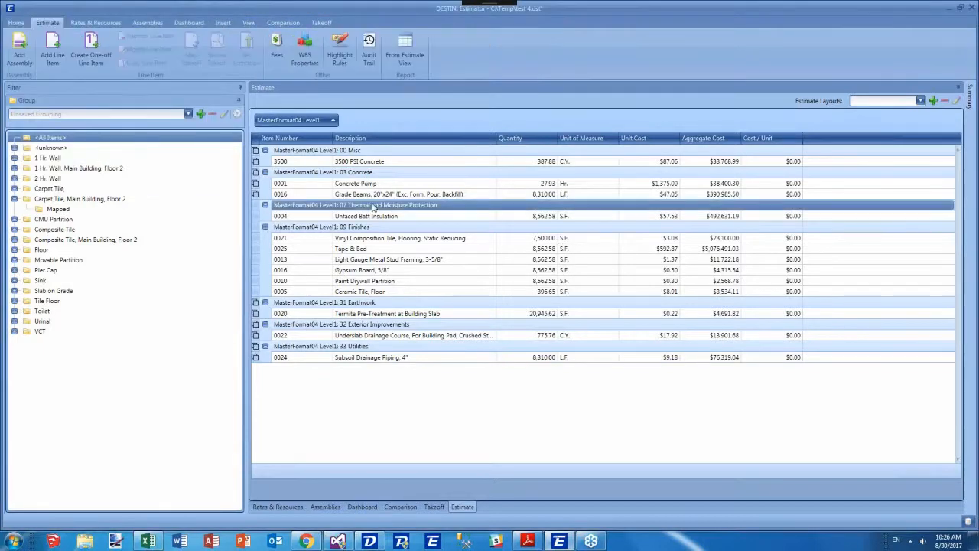
pyautogui.click(528, 248)
pyautogui.click(526, 238)
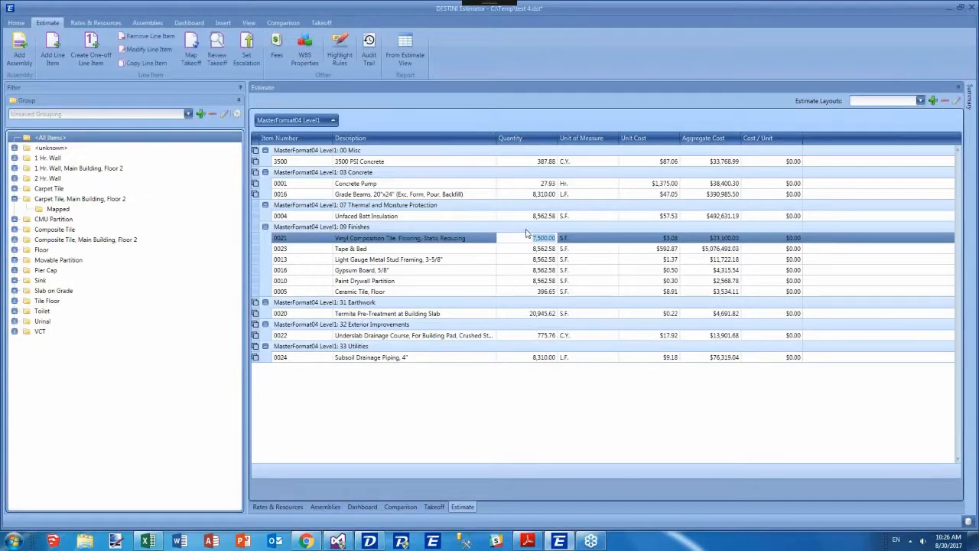
pyautogui.write('5600')
pyautogui.press('Tab')
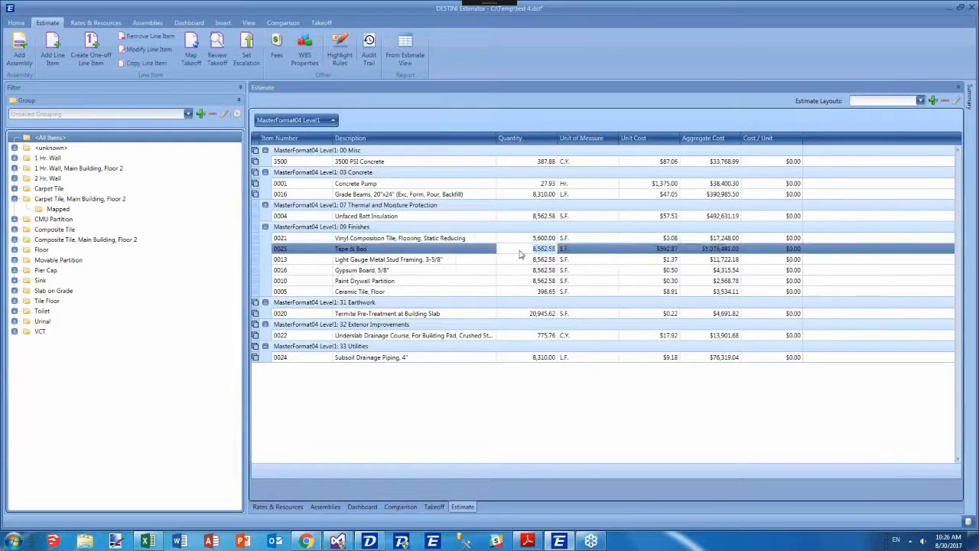
# Disable Show Quantity Highlighting in the estimate preferences.
pyautogui.click(16, 22)
pyautogui.click(132, 61)
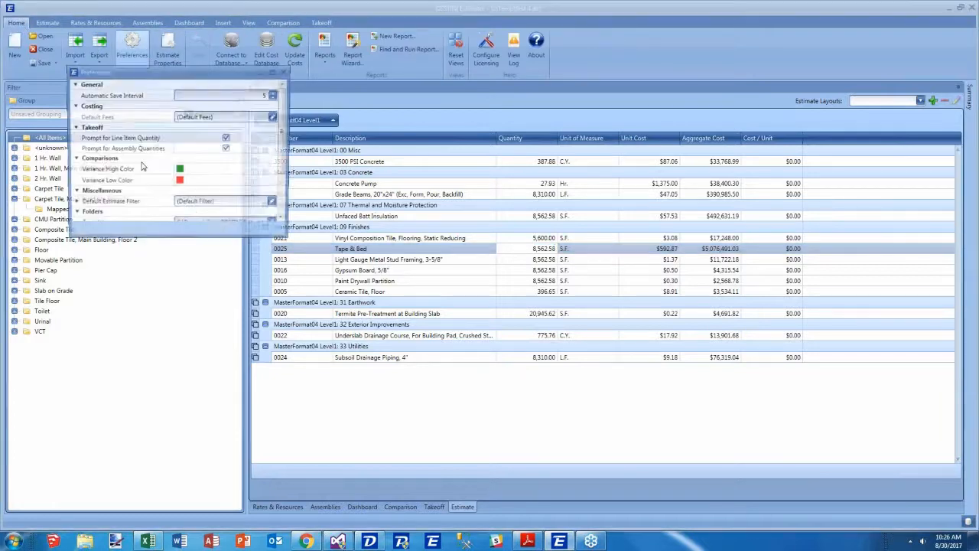
pyautogui.scroll(-3, 153, 183)
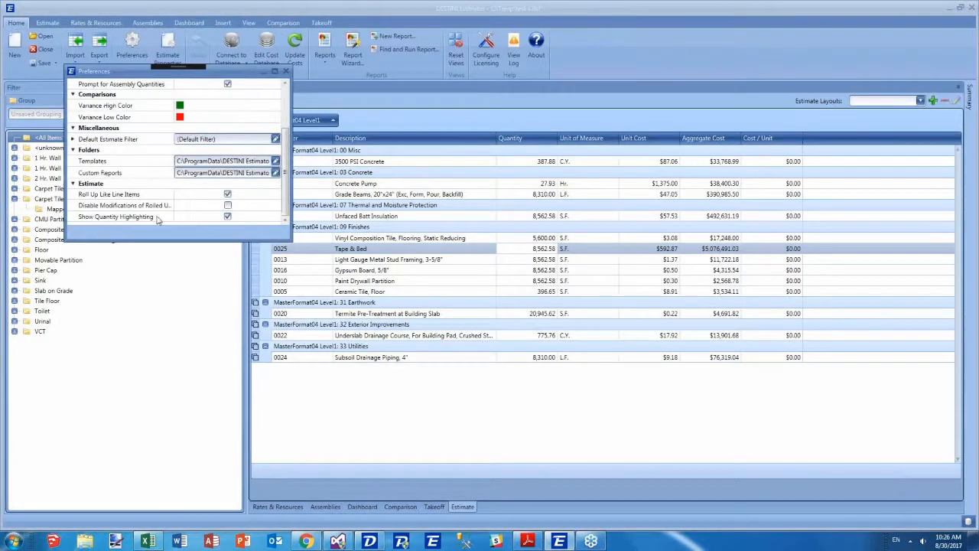
pyautogui.click(157, 218)
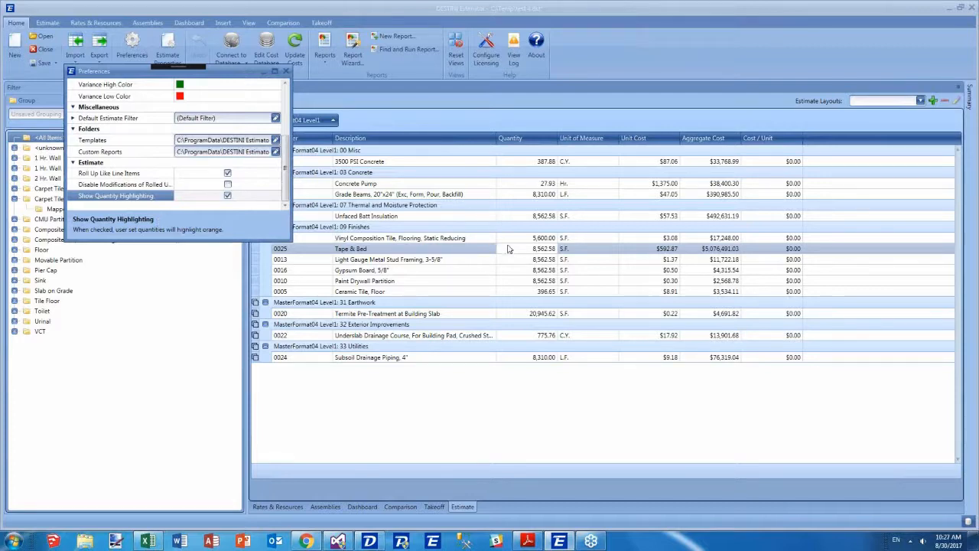
pyautogui.click(228, 197)
pyautogui.click(228, 197)
pyautogui.click(234, 196)
pyautogui.click(285, 72)
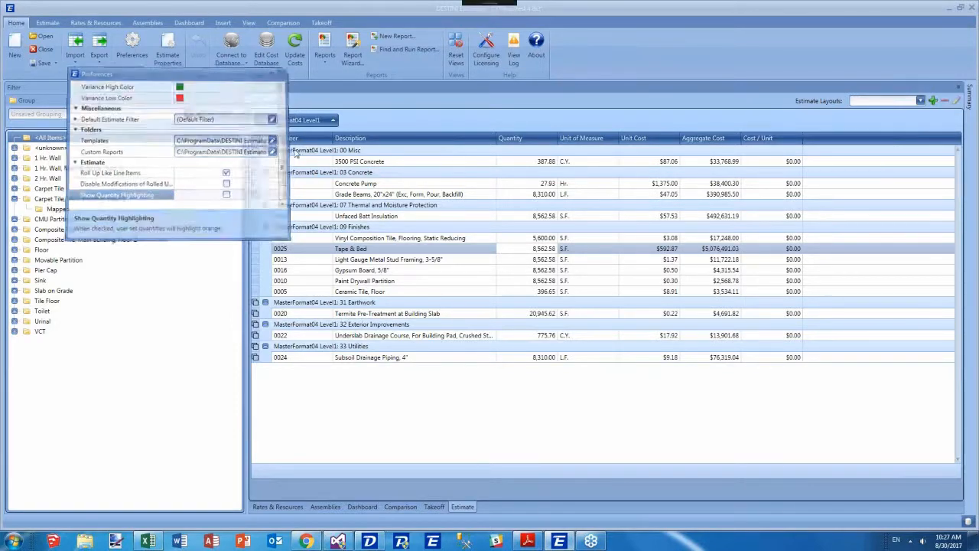
pyautogui.click(371, 228)
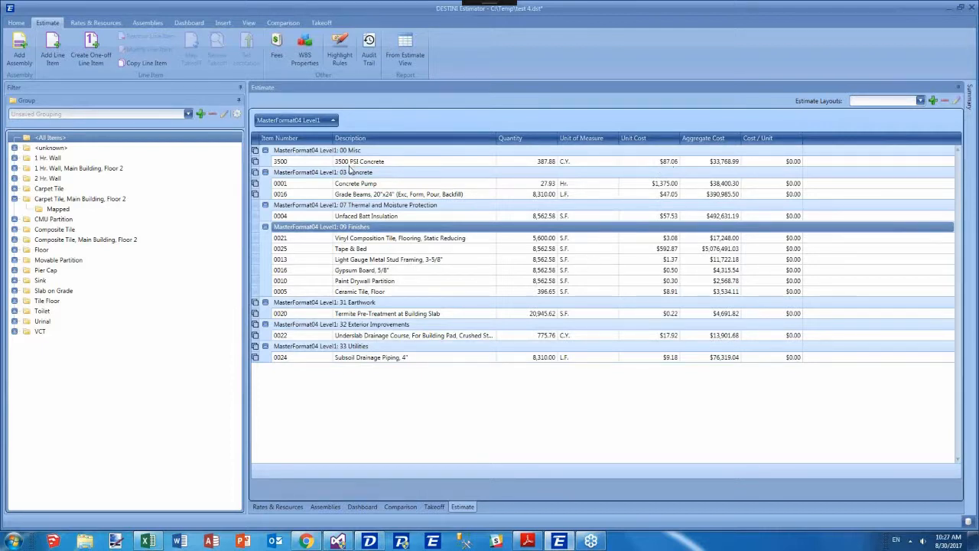
pyautogui.click(654, 162)
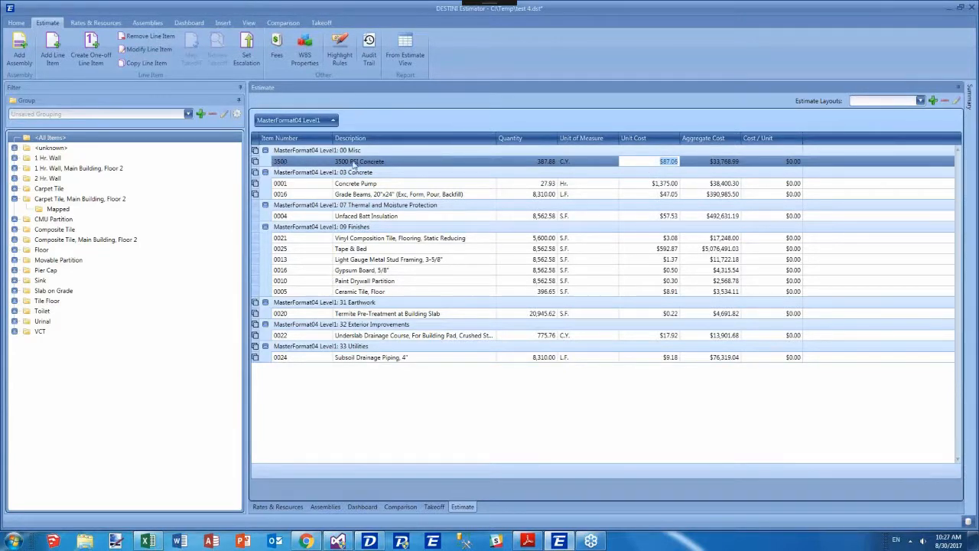
pyautogui.click(257, 173)
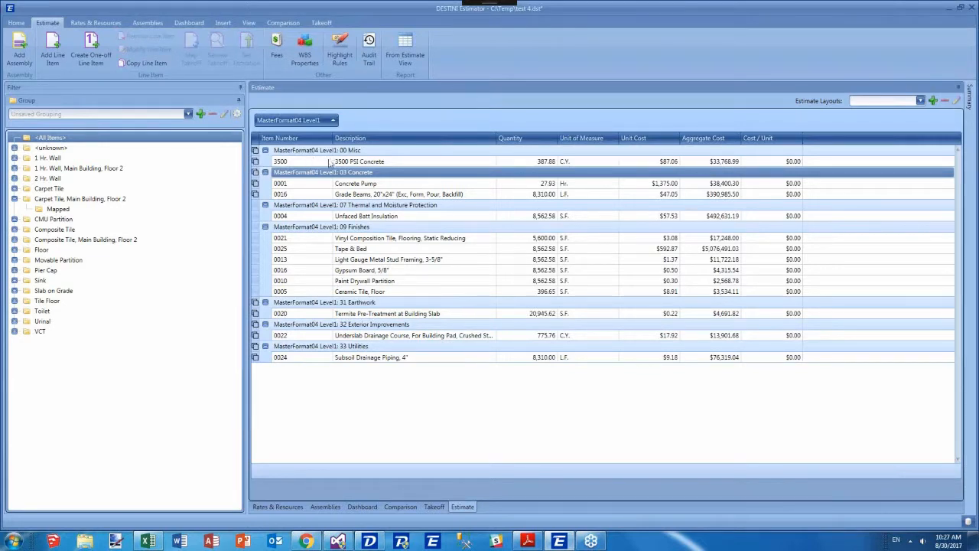
pyautogui.rightClick(368, 138)
pyautogui.click(321, 225)
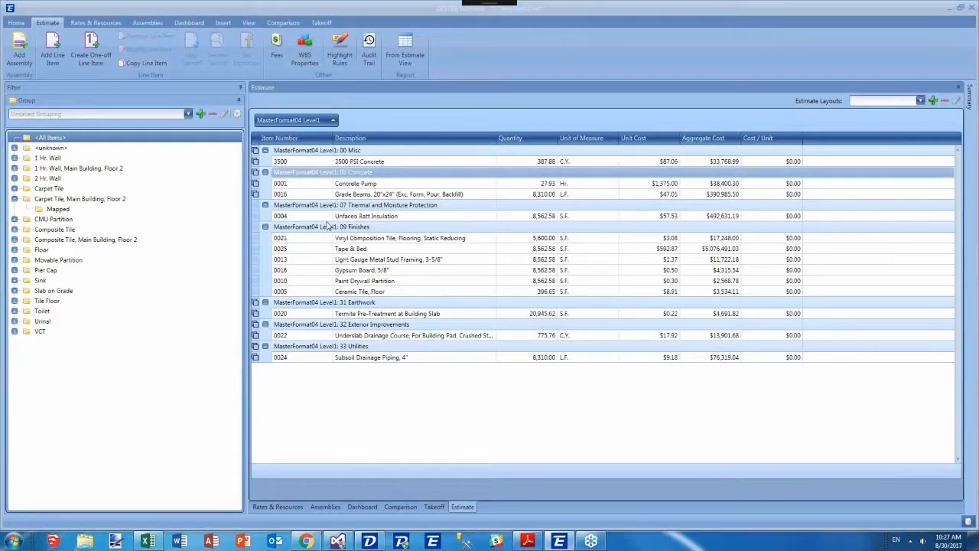
# Show the Takeoff Number column in the estimate grid and hide it again.
pyautogui.scroll(-5, 933, 457)
pyautogui.scroll(-10, 920, 454)
pyautogui.moveTo(905, 474); pyautogui.dragTo(262, 141)
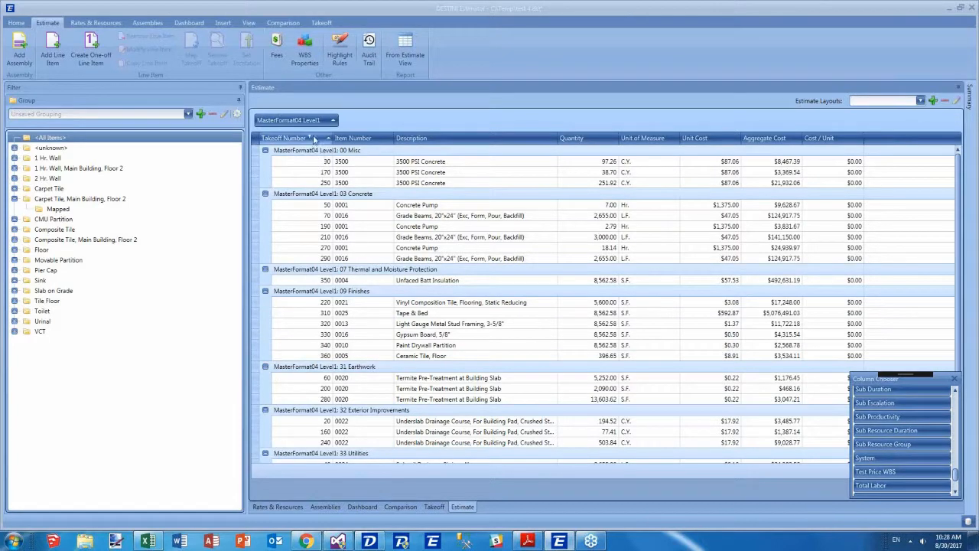
pyautogui.moveTo(284, 142); pyautogui.dragTo(792, 355)
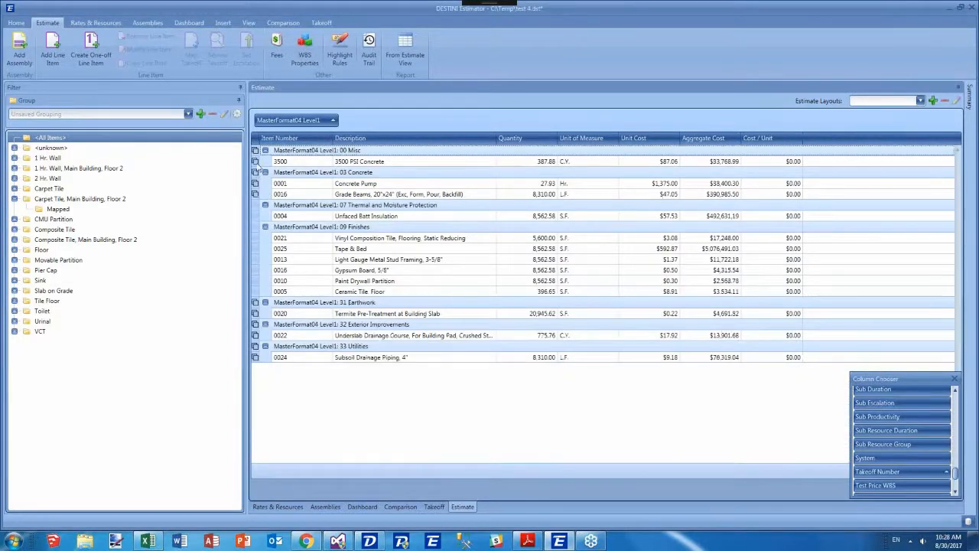
# Toggle line item roll-up on the 3500 PSI Concrete line item to expand individual takeoff rows.
pyautogui.rightClick(258, 162)
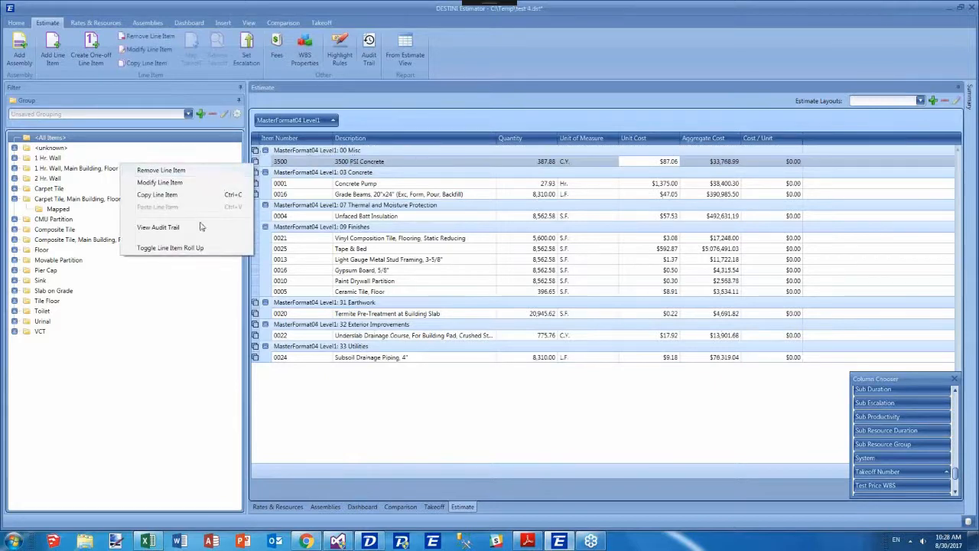
pyautogui.click(197, 249)
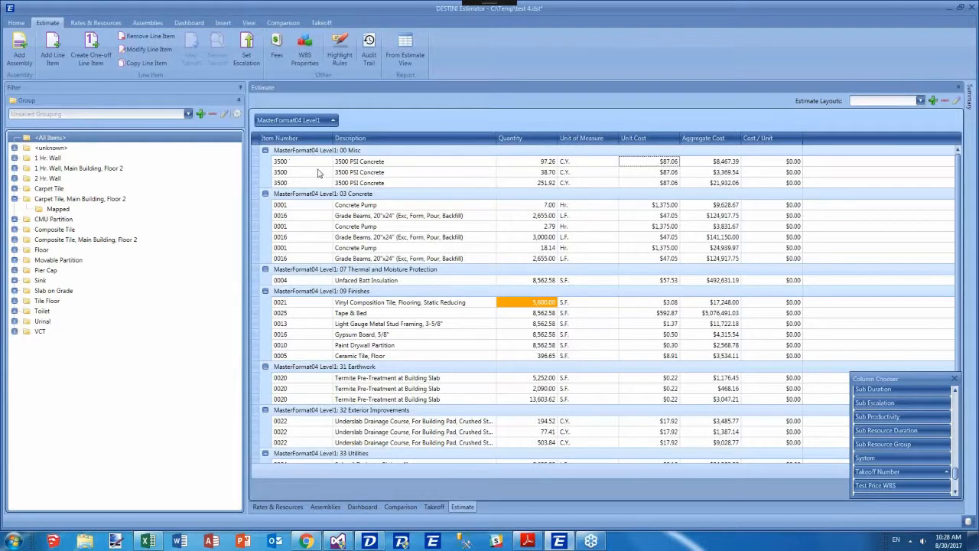
# Close the column chooser and toggle line item roll-up back on for the estimate rows.
pyautogui.click(951, 380)
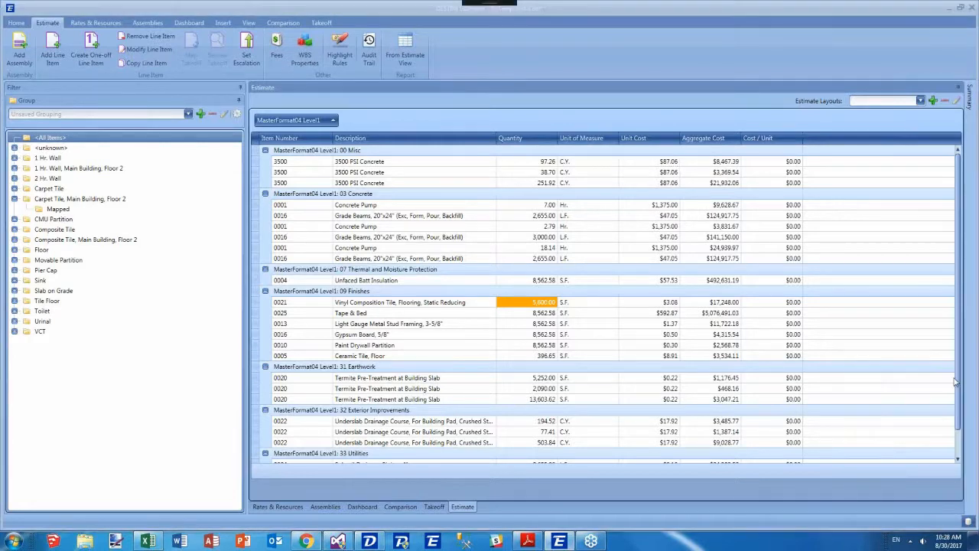
pyautogui.click(258, 161)
pyautogui.rightClick(260, 162)
pyautogui.click(243, 246)
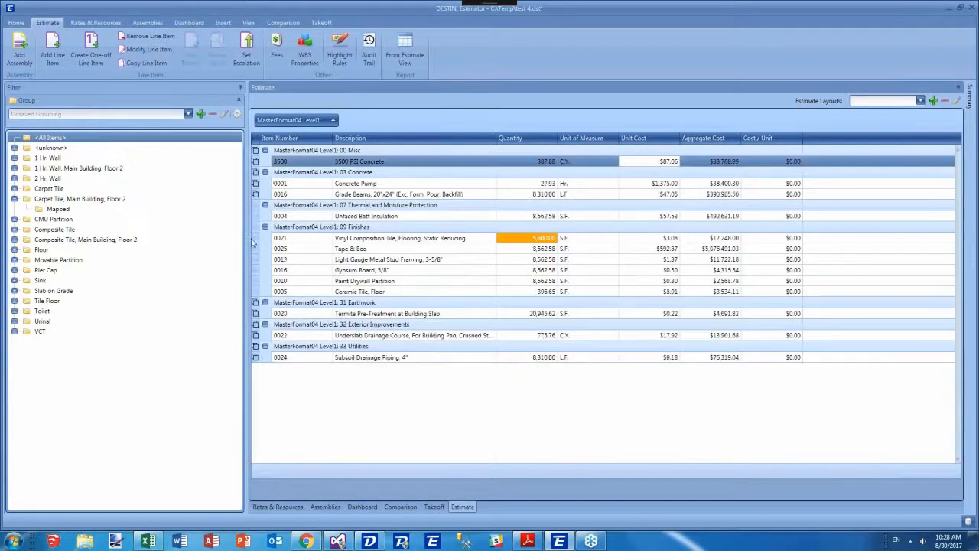
# Add the Total Labor column to the estimate grid and close the column chooser.
pyautogui.click(309, 193)
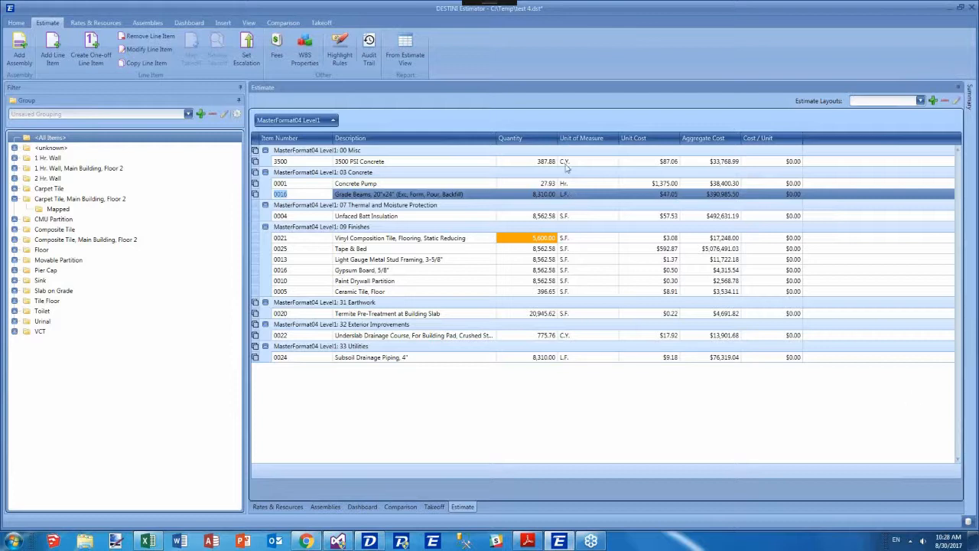
pyautogui.rightClick(475, 140)
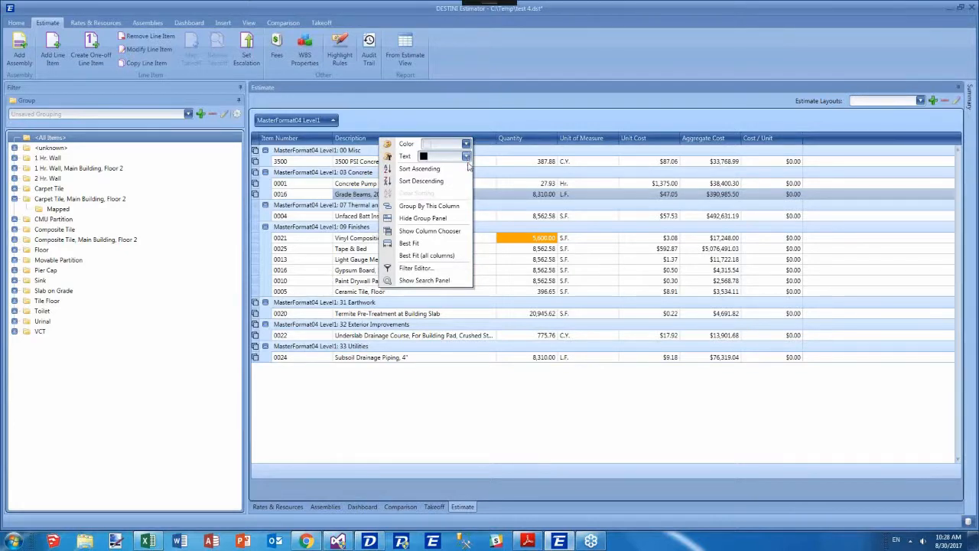
pyautogui.click(458, 231)
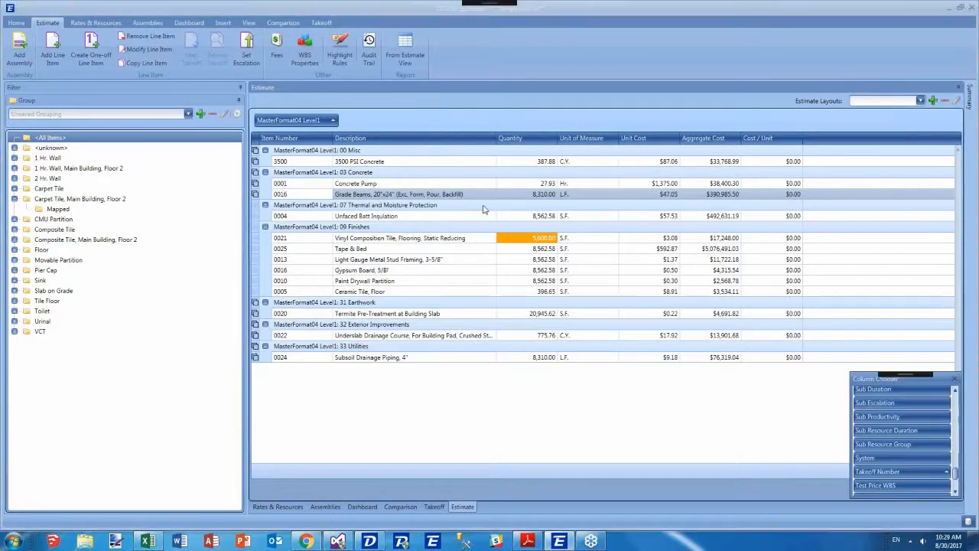
pyautogui.scroll(-2, 880, 406)
pyautogui.moveTo(872, 474); pyautogui.dragTo(617, 141)
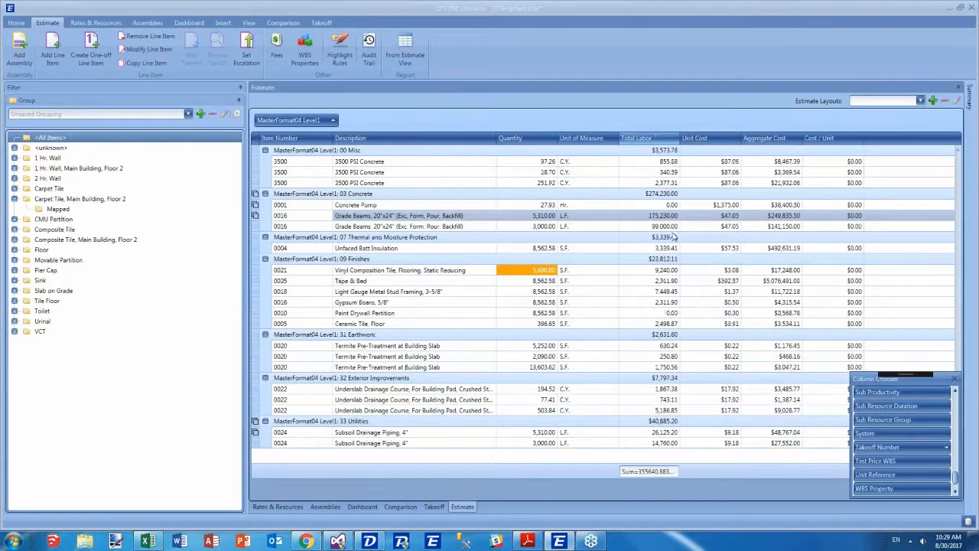
pyautogui.click(954, 379)
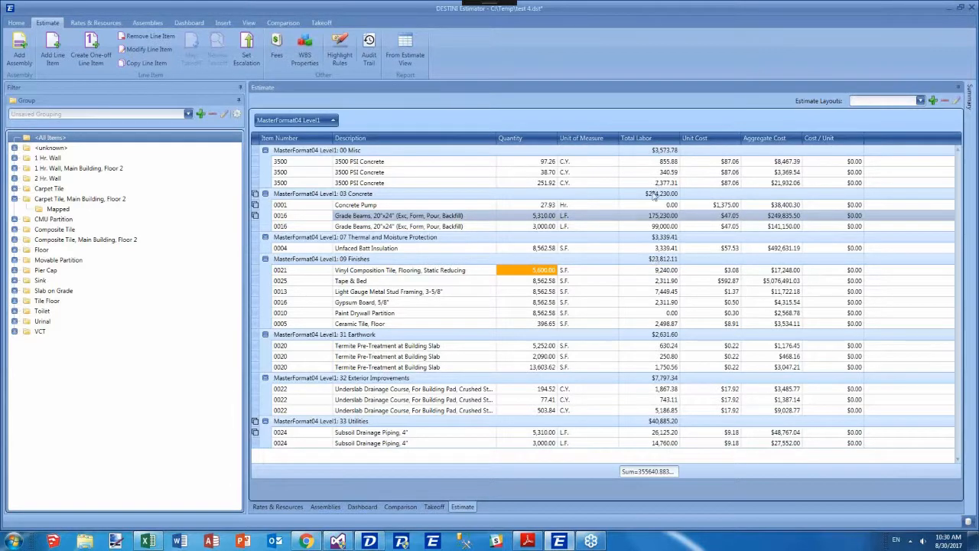
# Set the Total Labor column's summary to Sum.
pyautogui.rightClick(629, 472)
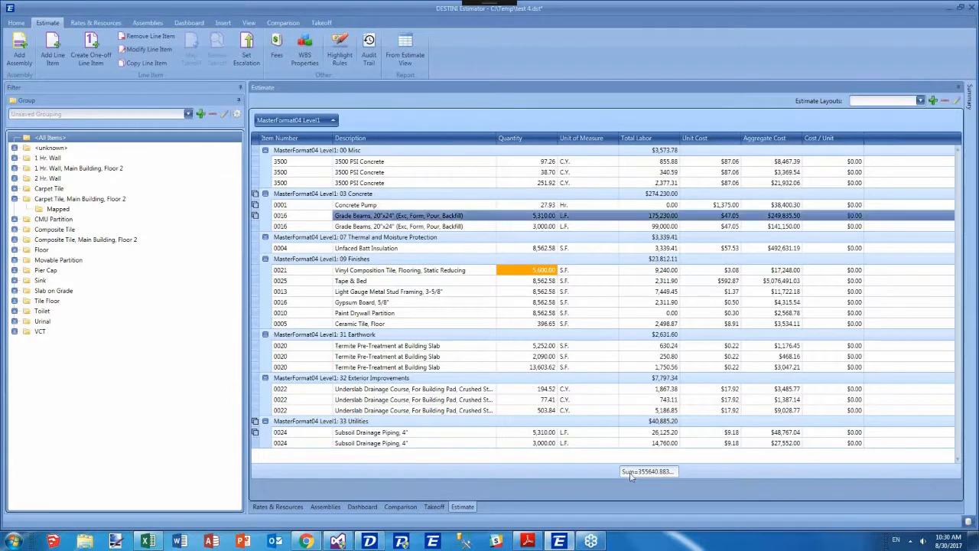
pyautogui.click(619, 481)
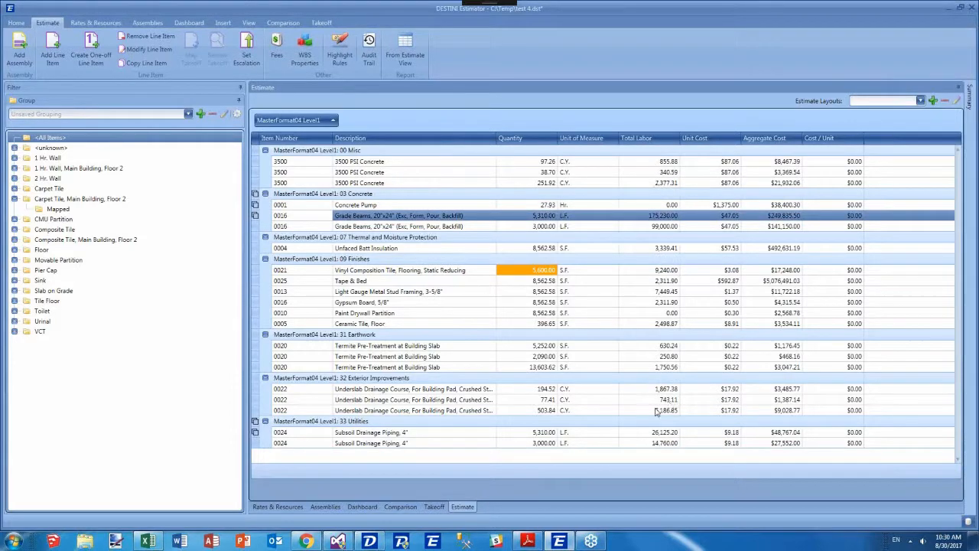
pyautogui.rightClick(655, 475)
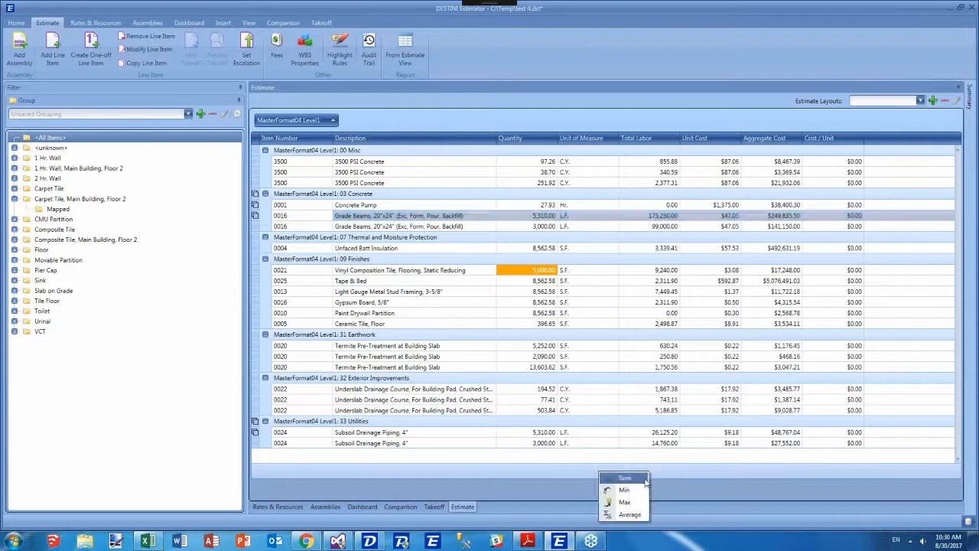
pyautogui.click(647, 482)
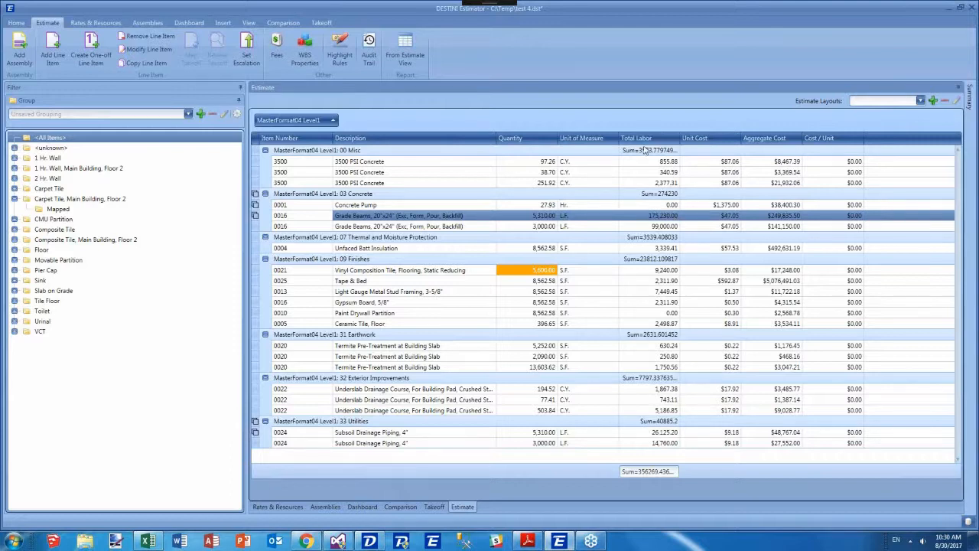
# Edit the Total Labor group summary to remove the Sum= prefix and use the C2 display format.
pyautogui.rightClick(277, 122)
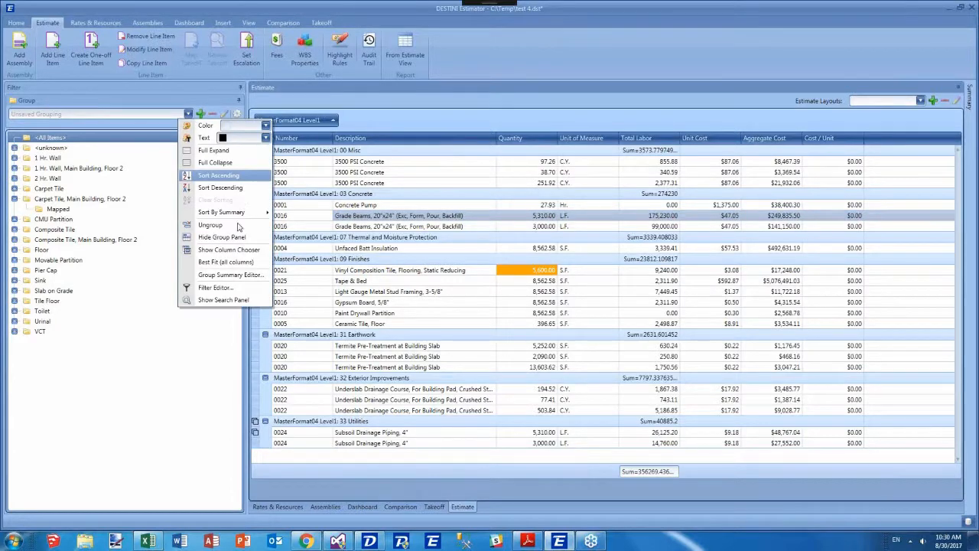
pyautogui.click(230, 275)
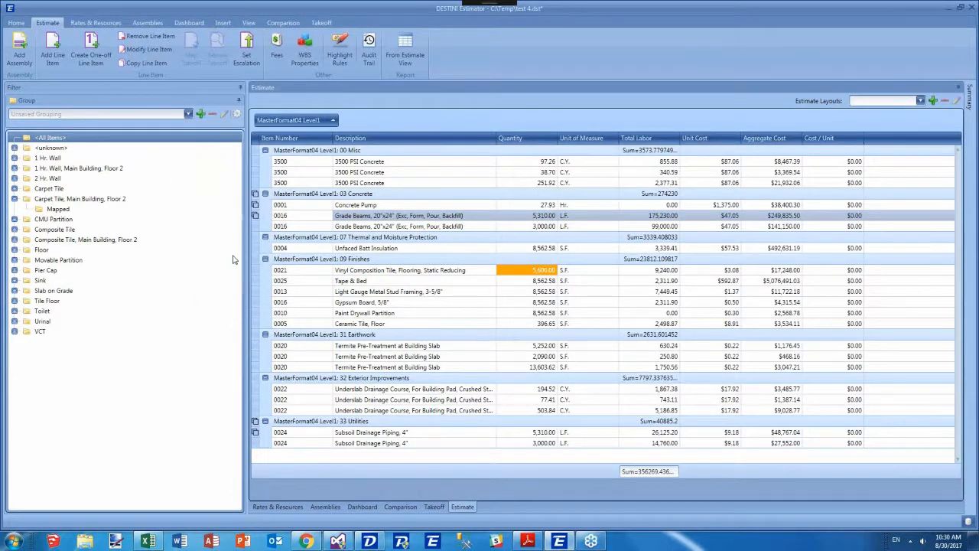
pyautogui.click(433, 144)
pyautogui.click(409, 144)
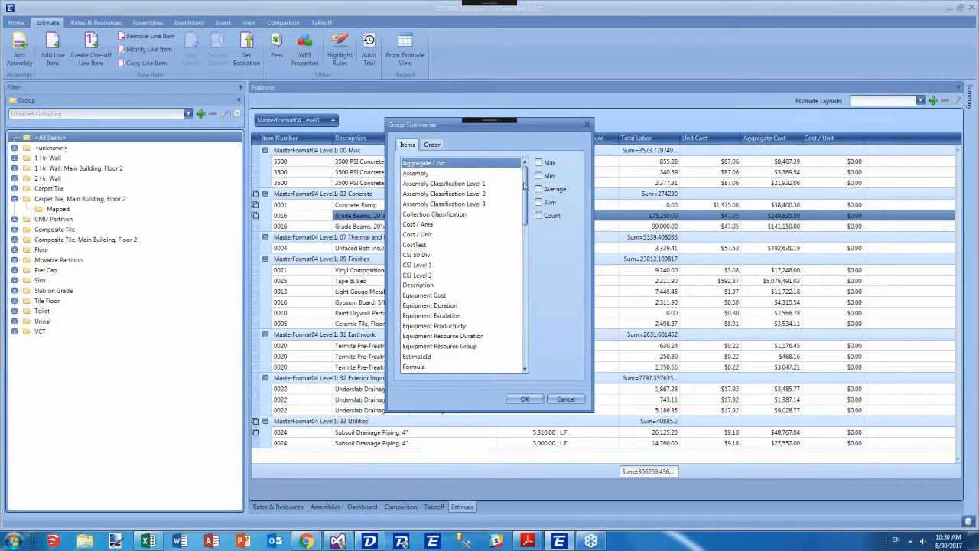
pyautogui.moveTo(527, 182); pyautogui.dragTo(527, 226)
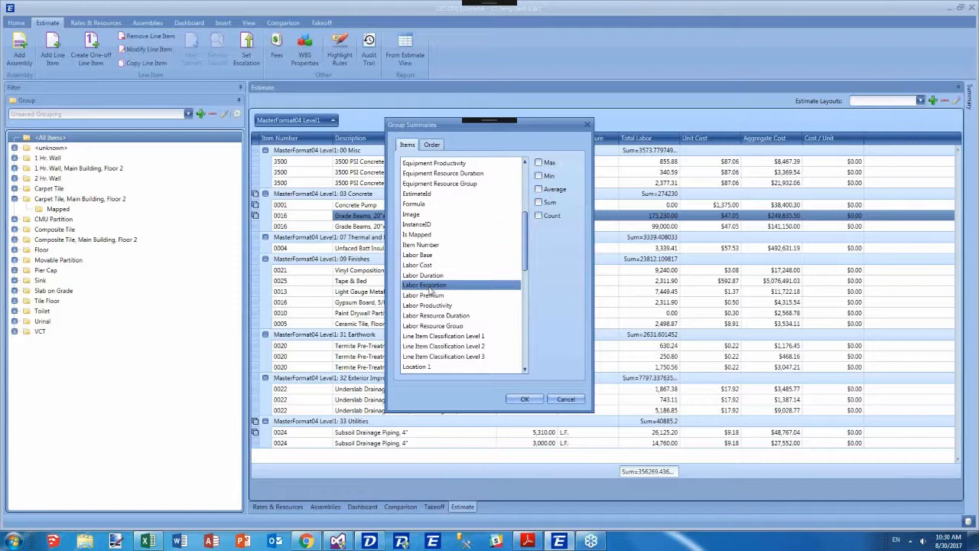
pyautogui.scroll(-10, 430, 287)
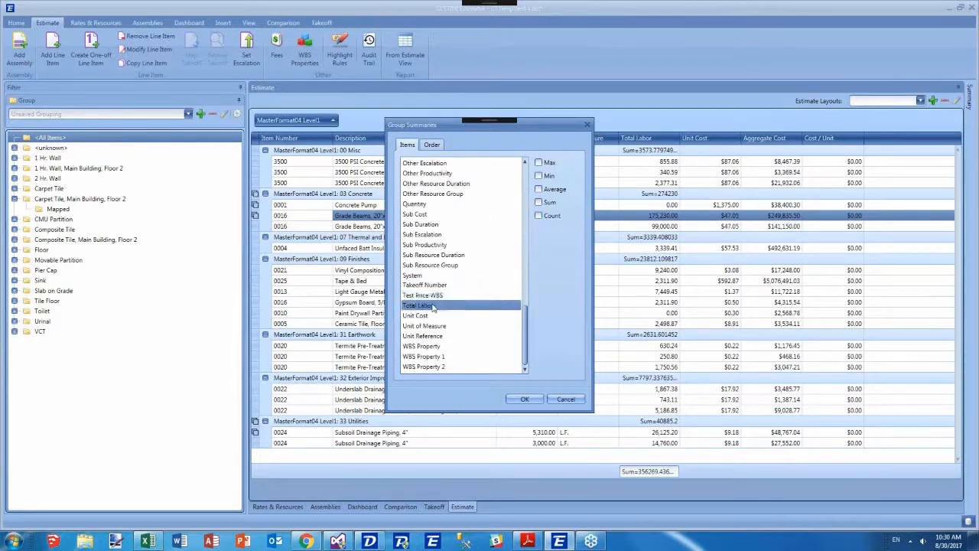
pyautogui.click(434, 146)
pyautogui.click(430, 174)
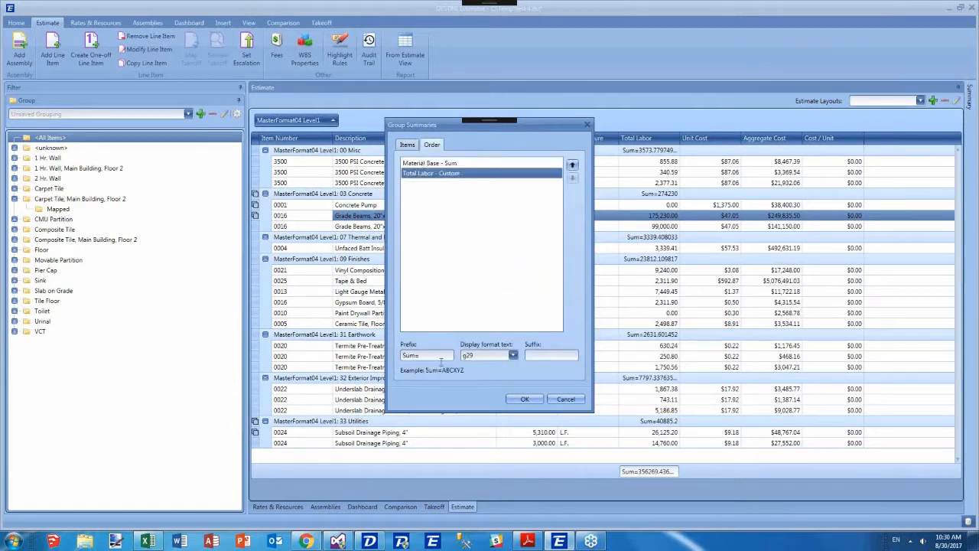
pyautogui.moveTo(441, 358); pyautogui.dragTo(312, 352)
pyautogui.press('BackSpace')
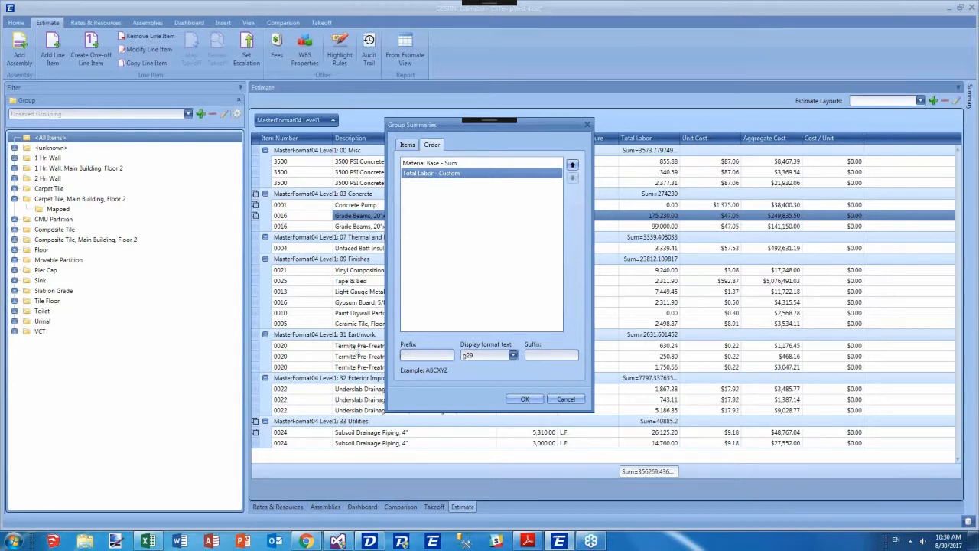
pyautogui.press('Tab')
pyautogui.write('C2')
pyautogui.click(525, 399)
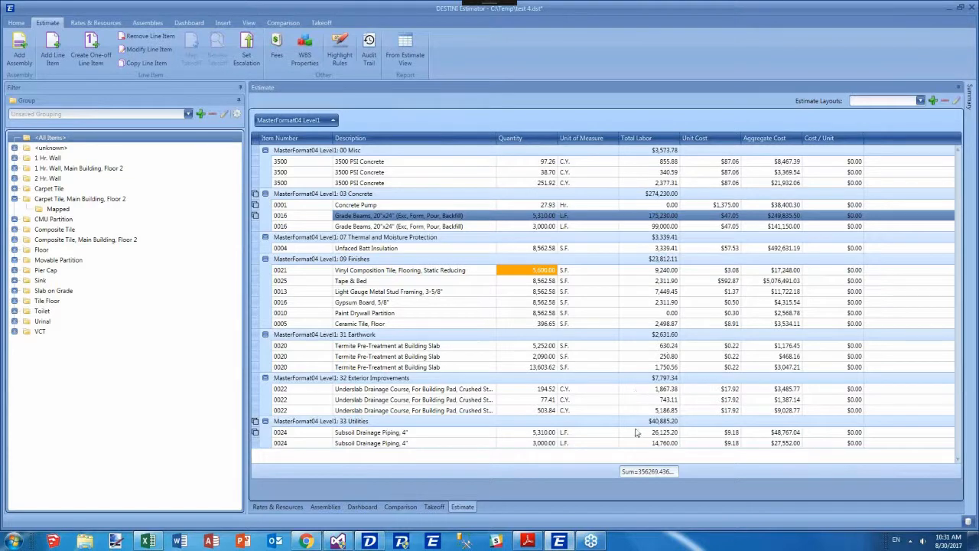
# Save the current grid as a new estimate layout named Uniformat L1 (summed Labor).
pyautogui.rightClick(647, 472)
pyautogui.press('Escape')
pyautogui.click(911, 103)
pyautogui.click(933, 100)
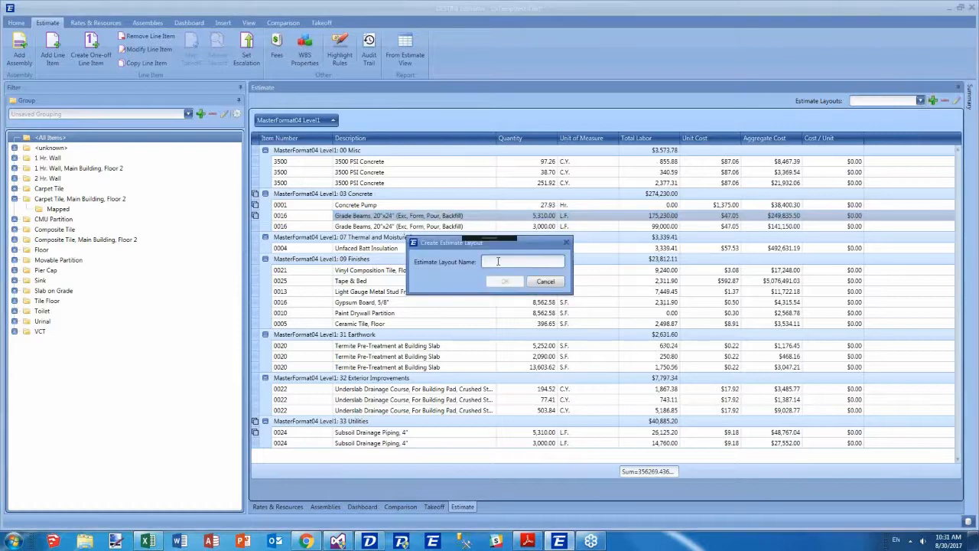
pyautogui.write('uN')
pyautogui.write('U')
pyautogui.write('niformat L1 (summ')
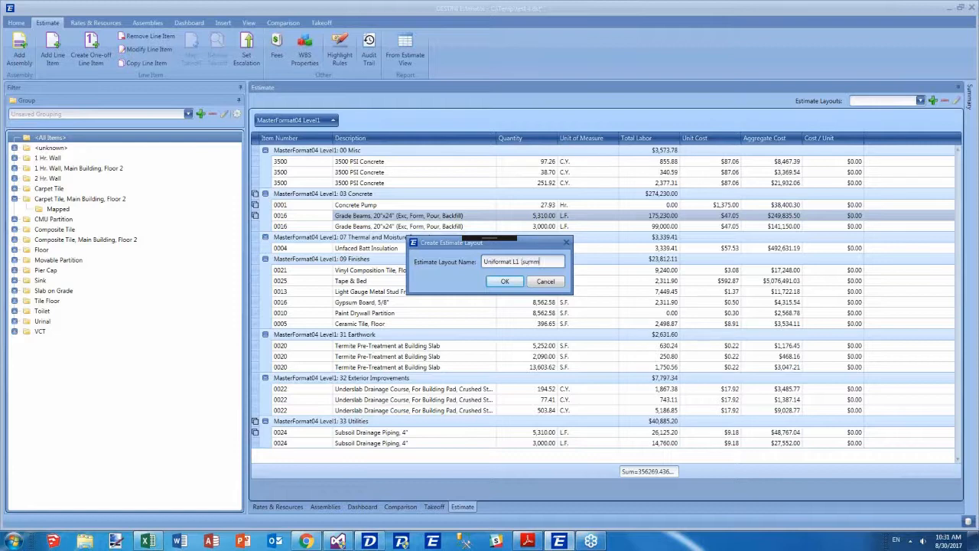
pyautogui.write('ed Labor)')
pyautogui.click(502, 281)
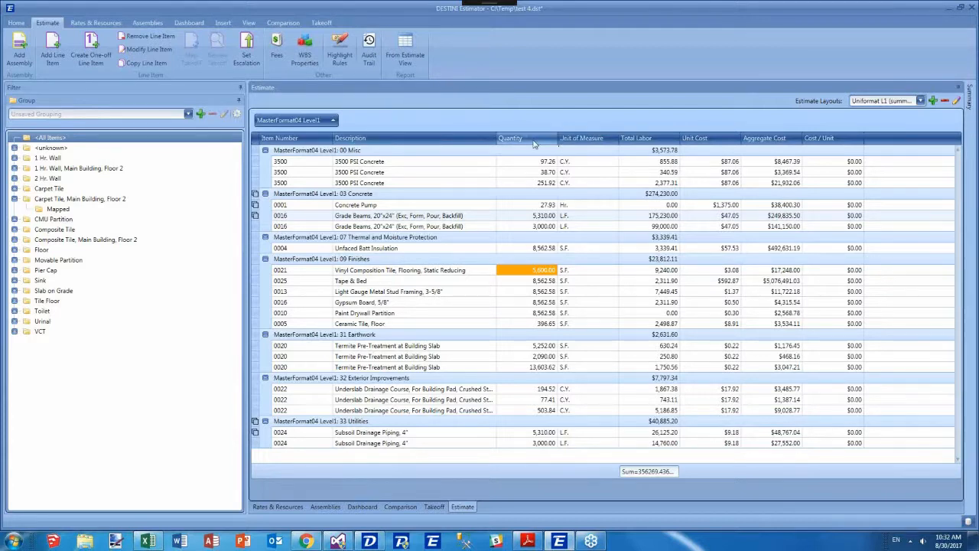
# Add the Labor Productivity column to the estimate grid next to Description.
pyautogui.rightClick(463, 141)
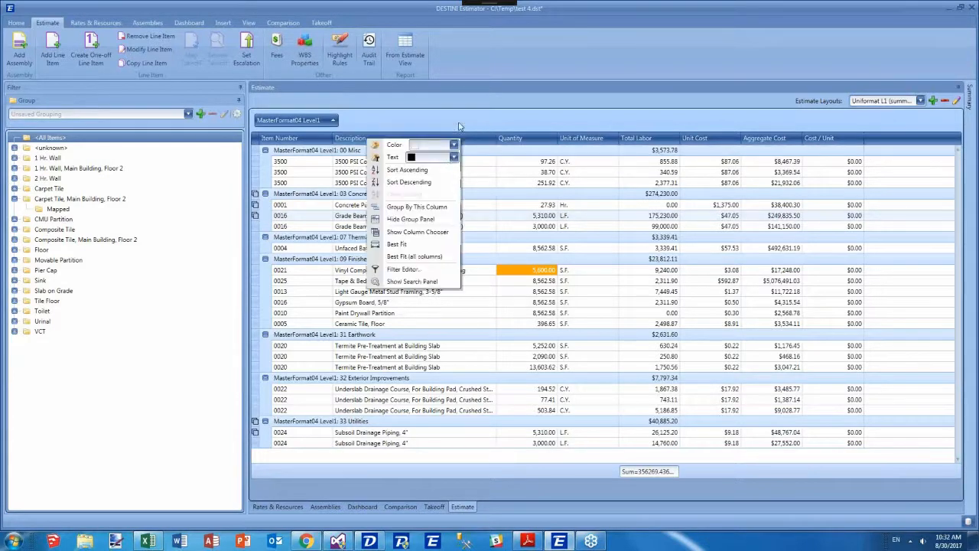
pyautogui.click(428, 234)
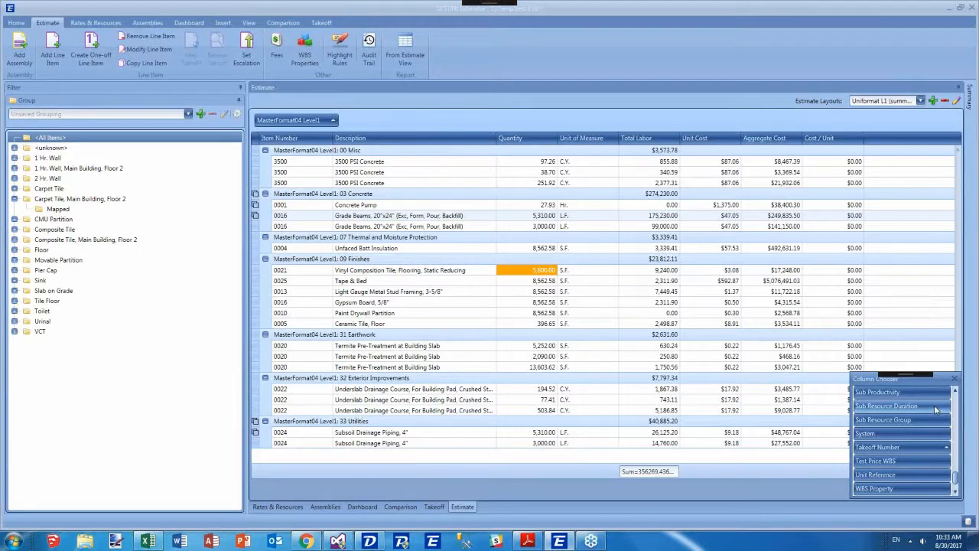
pyautogui.scroll(8, 923, 420)
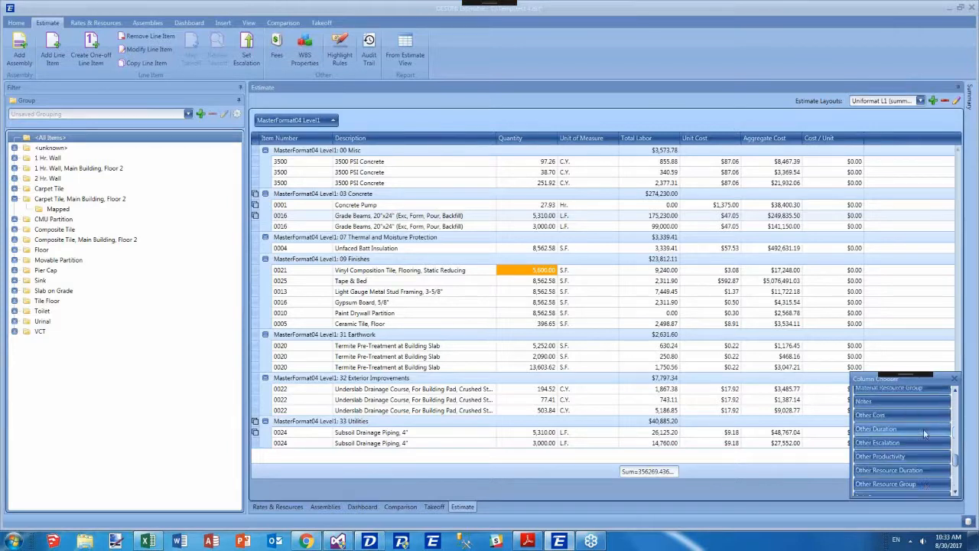
pyautogui.scroll(2, 889, 472)
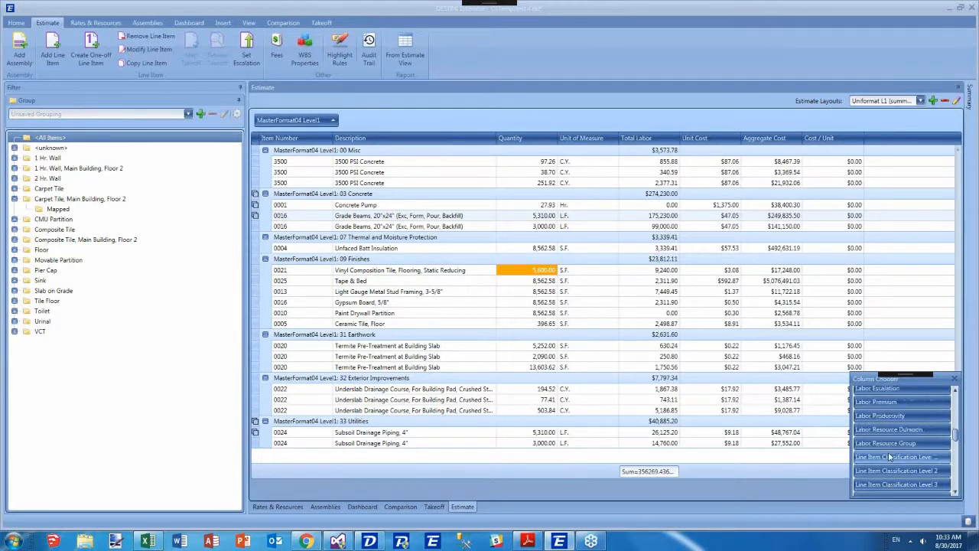
pyautogui.moveTo(895, 416); pyautogui.dragTo(588, 138)
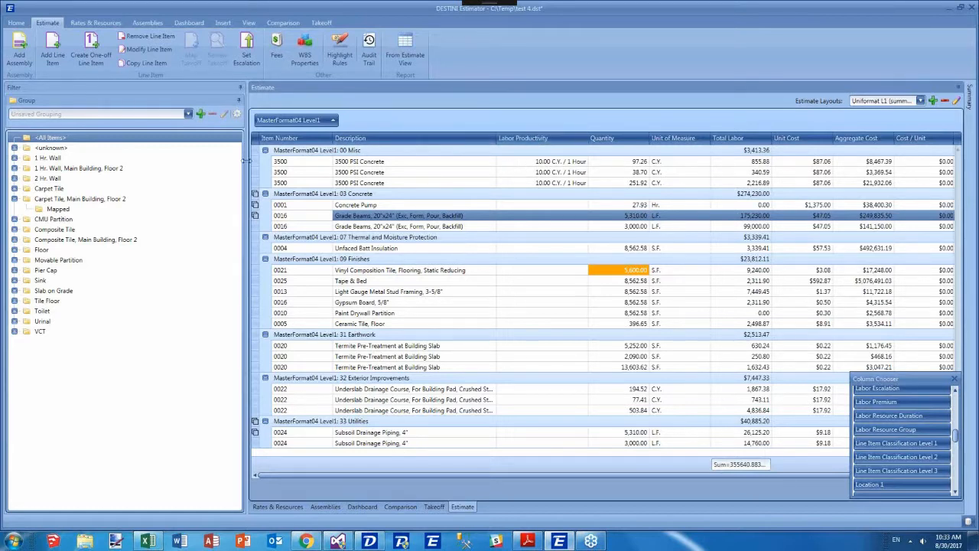
# Switch the first 3500 PSI Concrete line item's labor productivity to 1 Hour per 10 C.Y. format.
pyautogui.click(256, 161)
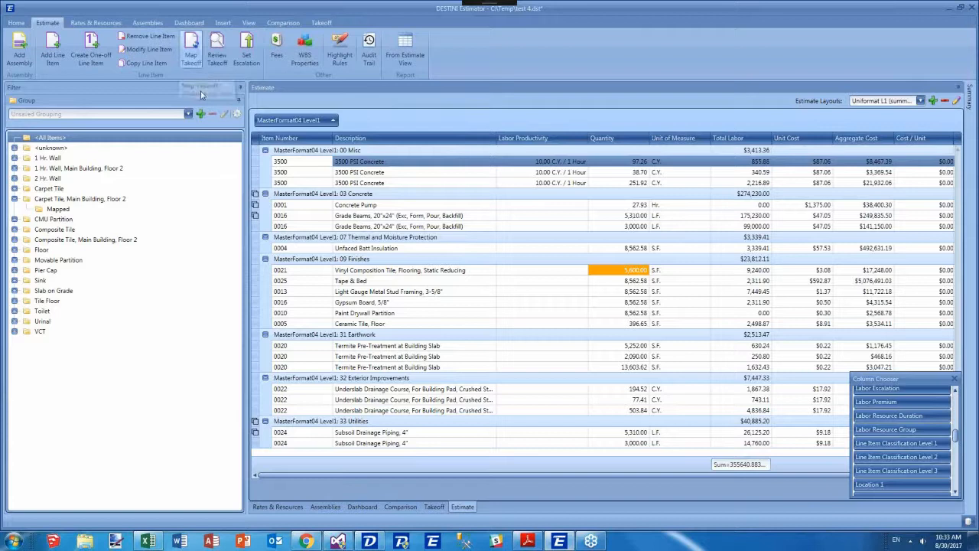
pyautogui.doubleClick(306, 162)
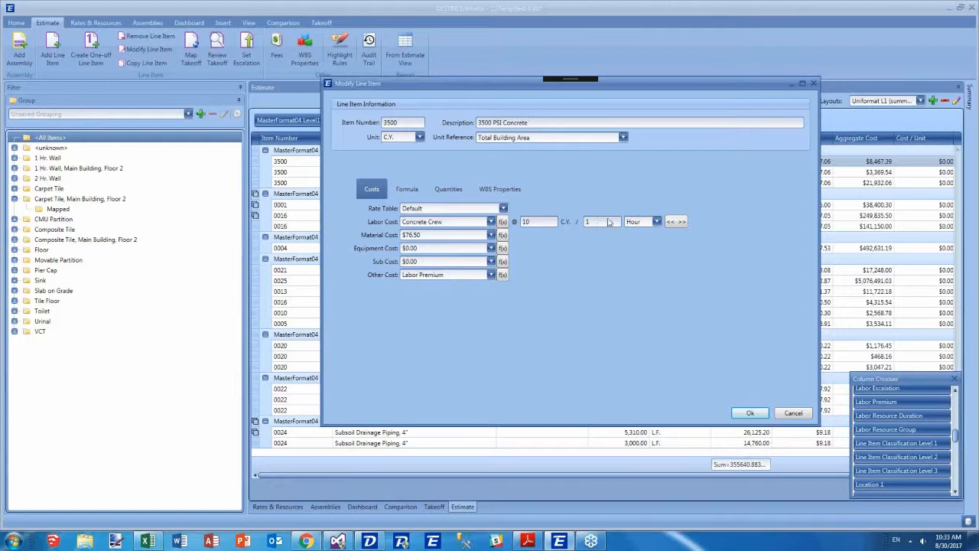
pyautogui.click(674, 222)
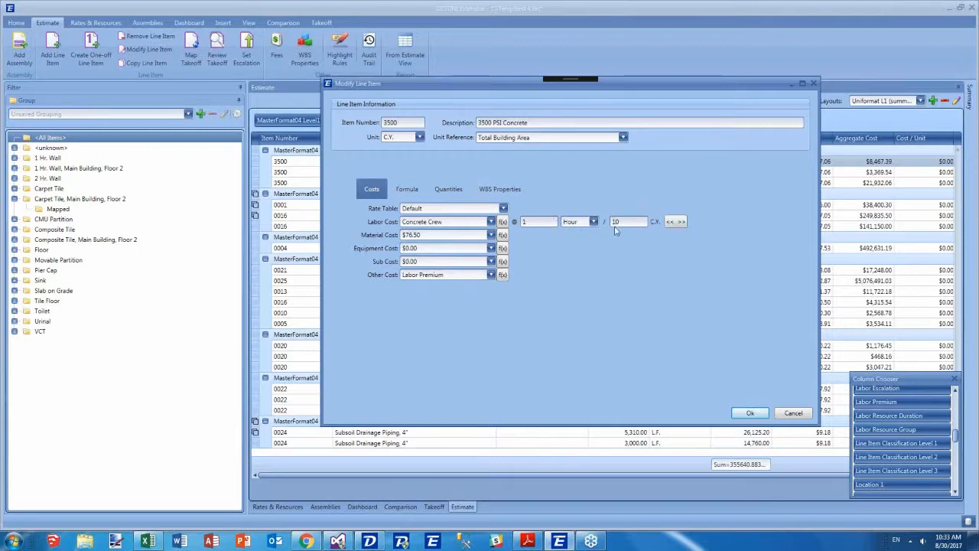
pyautogui.click(751, 414)
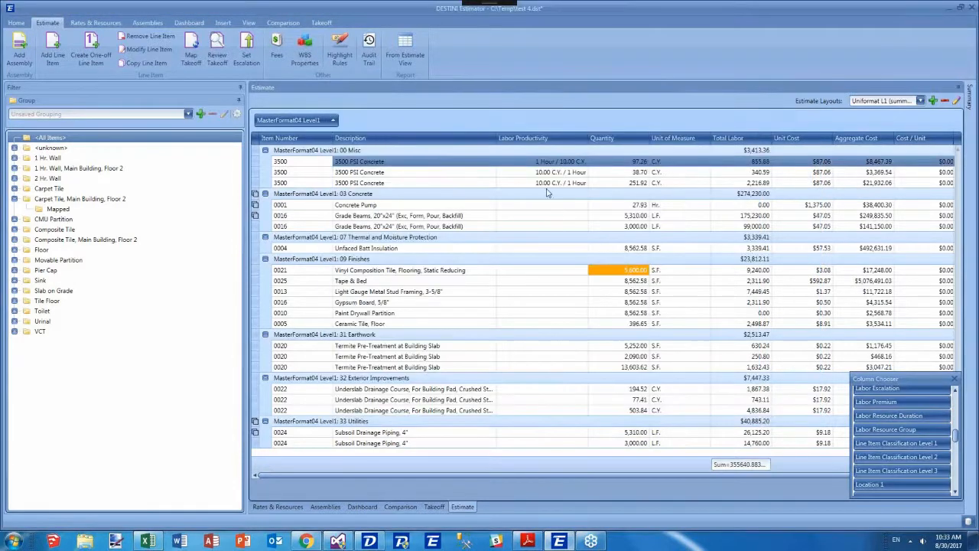
# Set the second 3500 PSI Concrete line item's labor productivity to 20 C.Y. per 1 Hour.
pyautogui.click(538, 195)
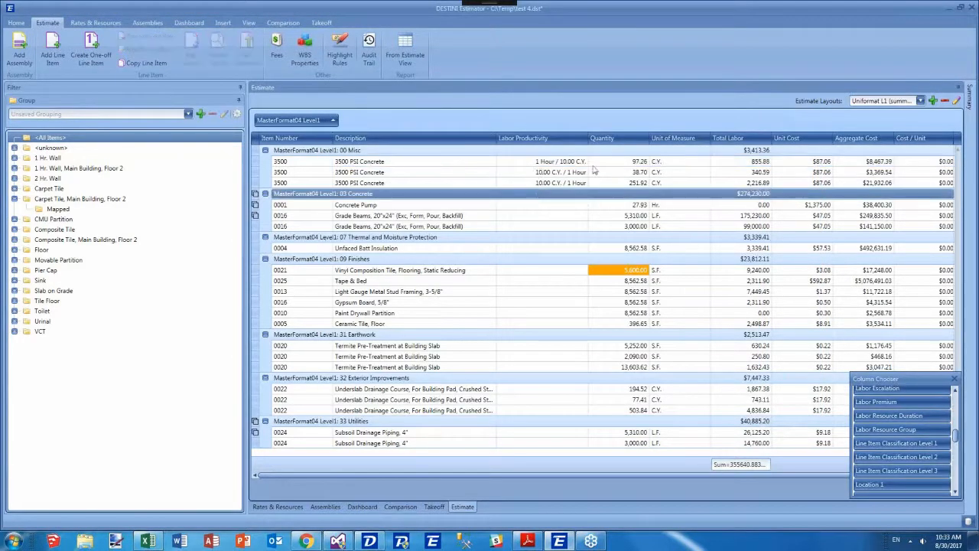
pyautogui.click(431, 166)
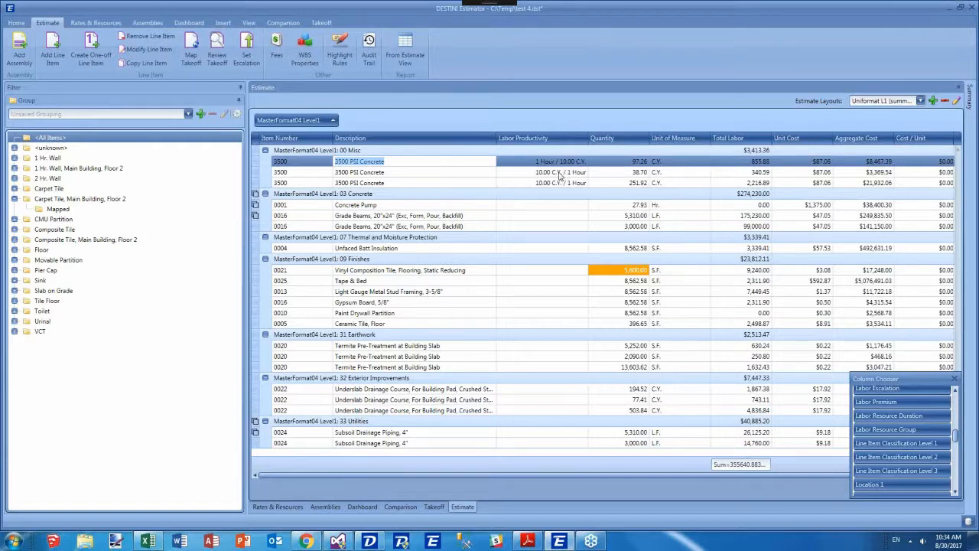
pyautogui.click(558, 161)
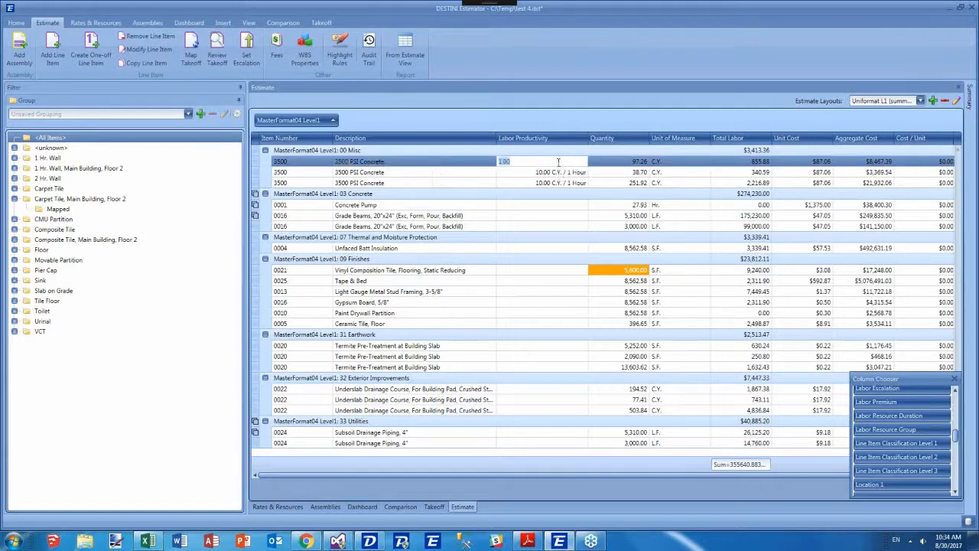
pyautogui.click(517, 174)
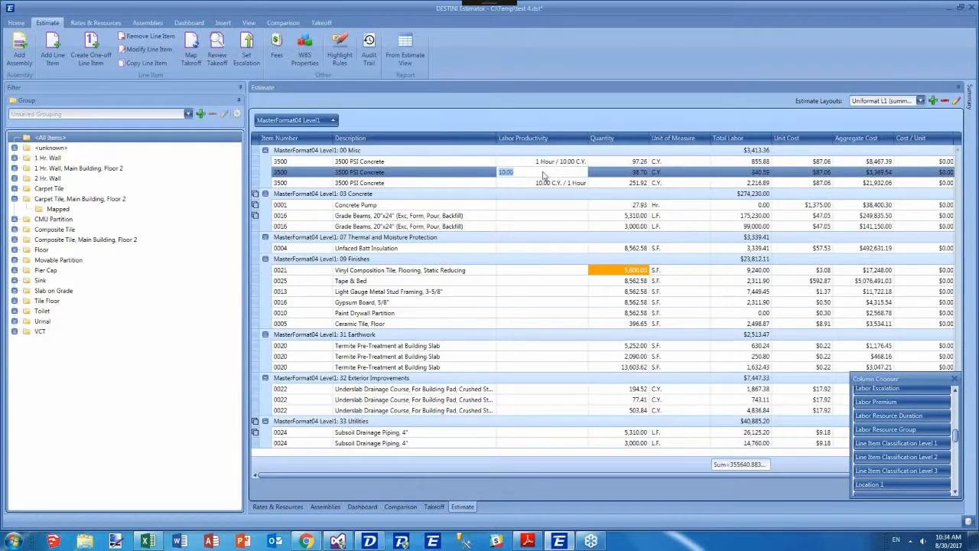
pyautogui.write('20')
# Set the first 3500 PSI Concrete line item's labor productivity to 1.5 Hours per 10 C.Y.
pyautogui.click(545, 161)
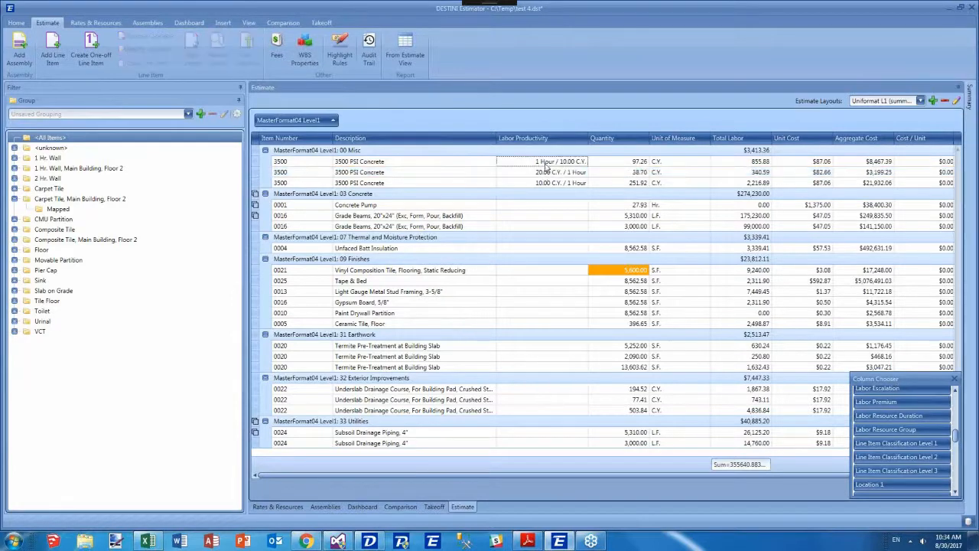
pyautogui.write('100')
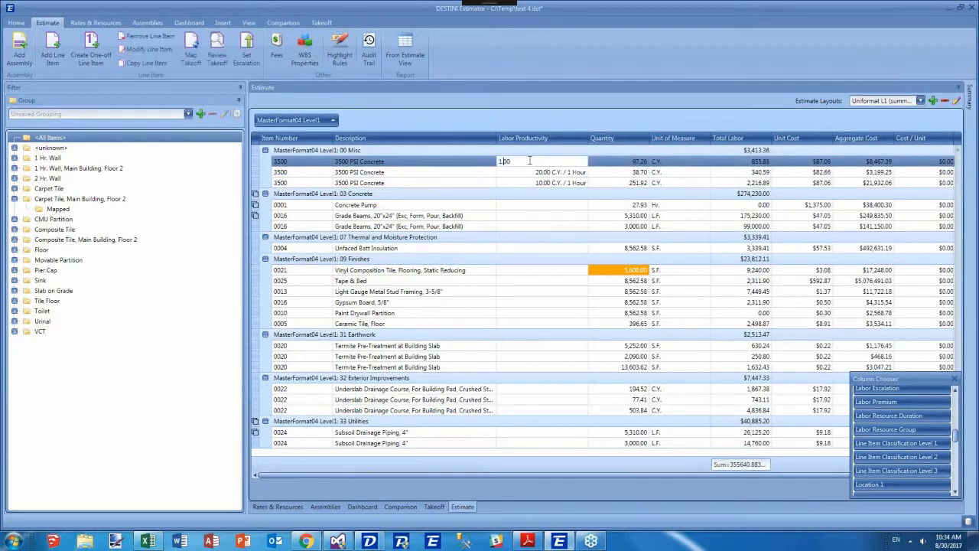
pyautogui.click(507, 172)
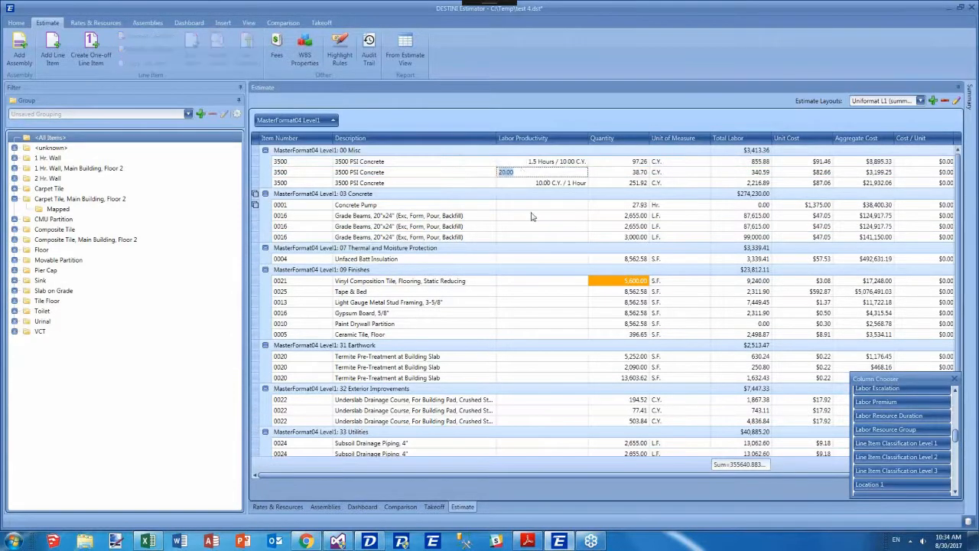
pyautogui.click(531, 215)
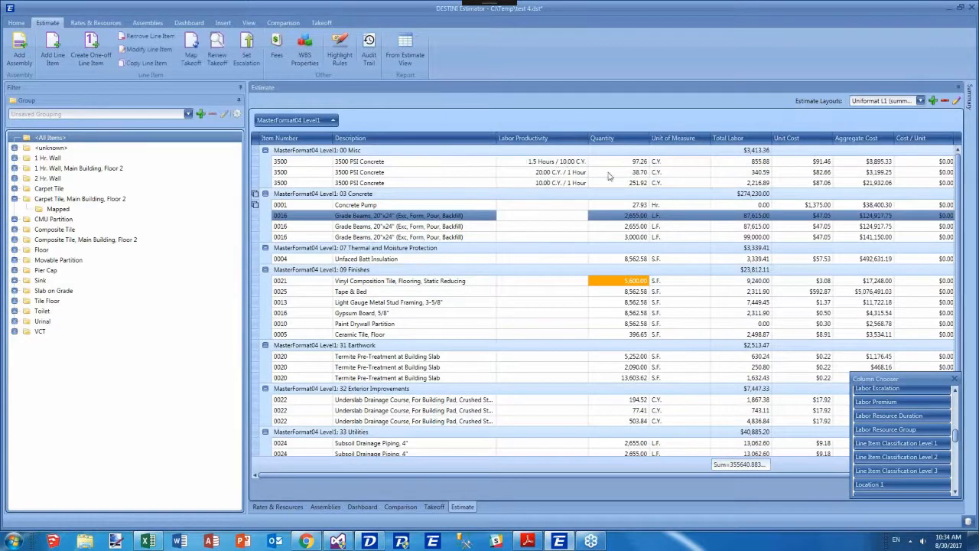
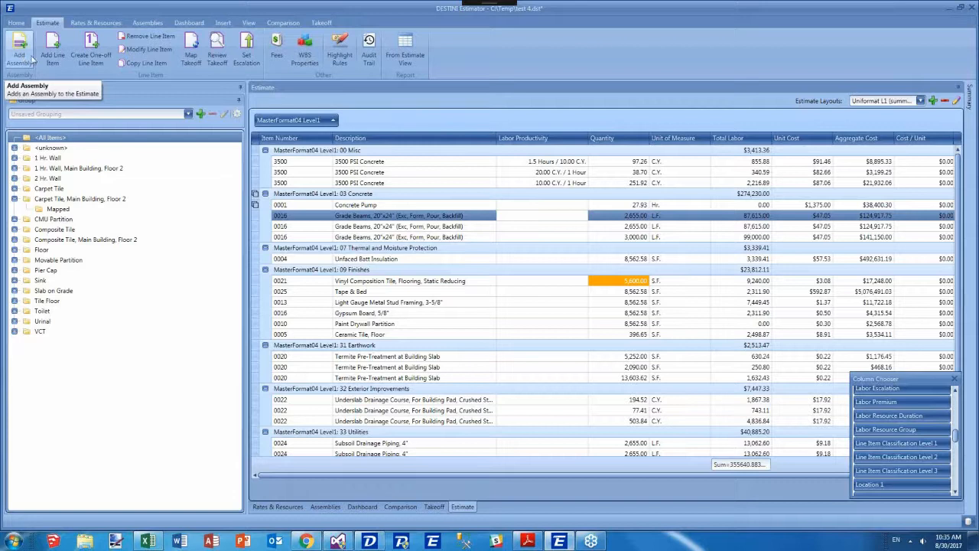
# Open the Slab on Grade assembly (Provide Costs for Slab on Grade) under A Substructure > A10 Foundations > A1030 Slab on Grade.
pyautogui.click(25, 61)
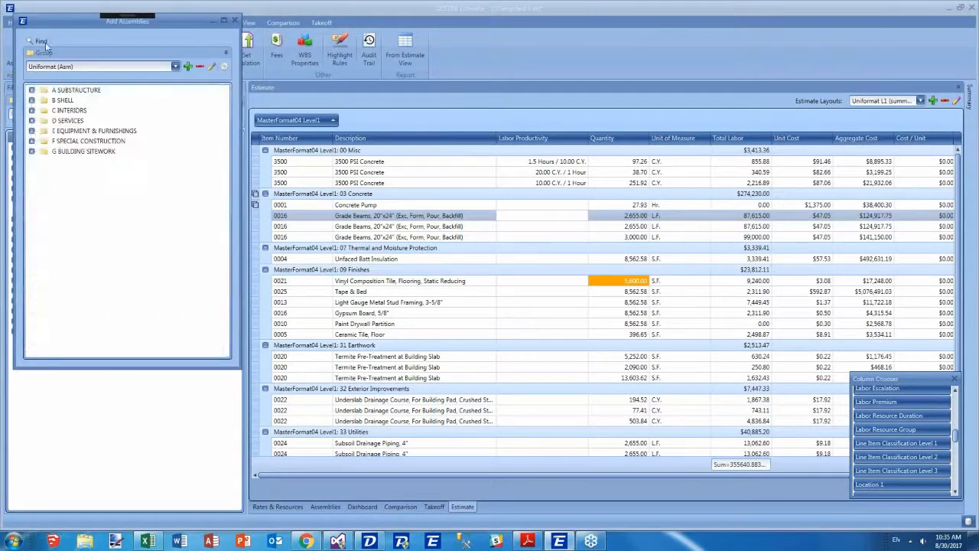
pyautogui.click(31, 90)
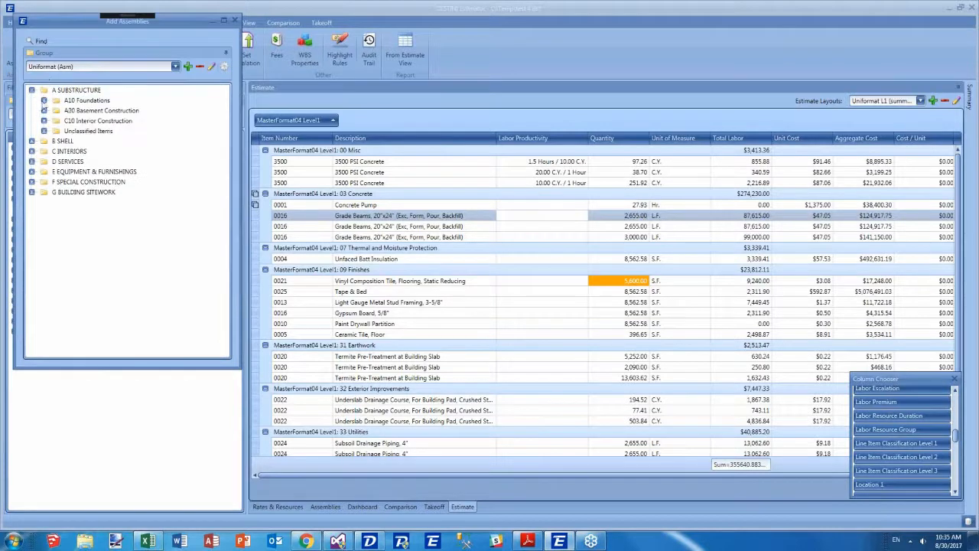
pyautogui.click(44, 100)
pyautogui.click(56, 120)
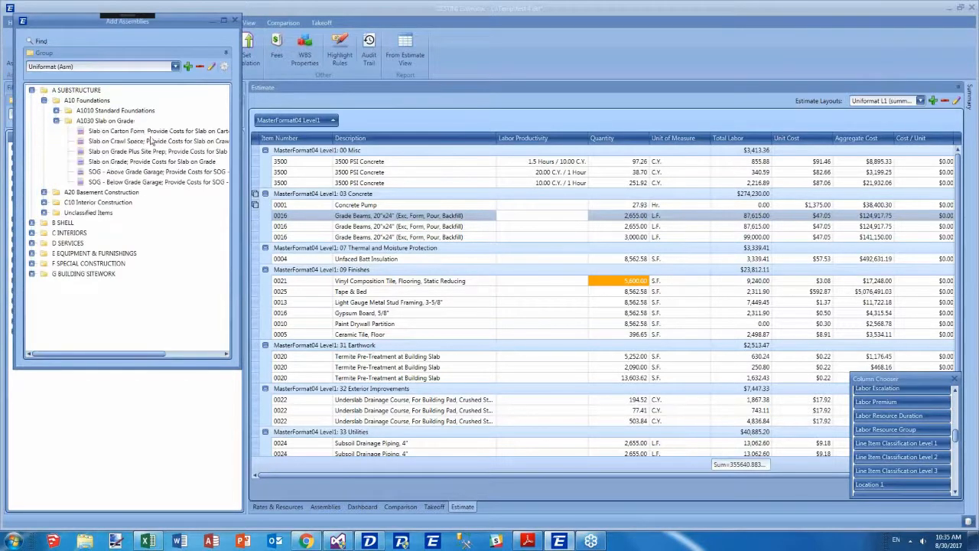
pyautogui.click(153, 161)
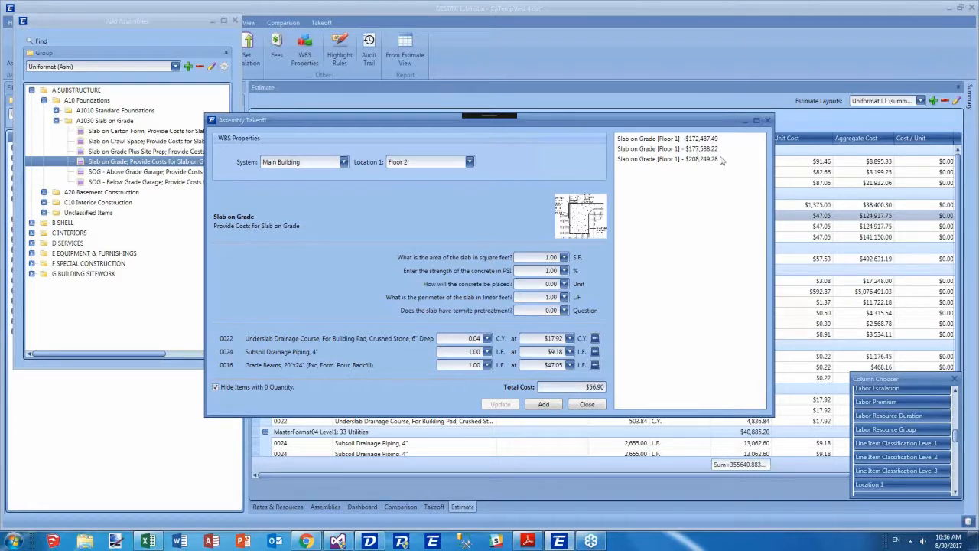
# Add the third Floor 1 Slab on Grade takeoff again for Main Building, Floor 2, then close the assembly windows.
pyautogui.click(668, 160)
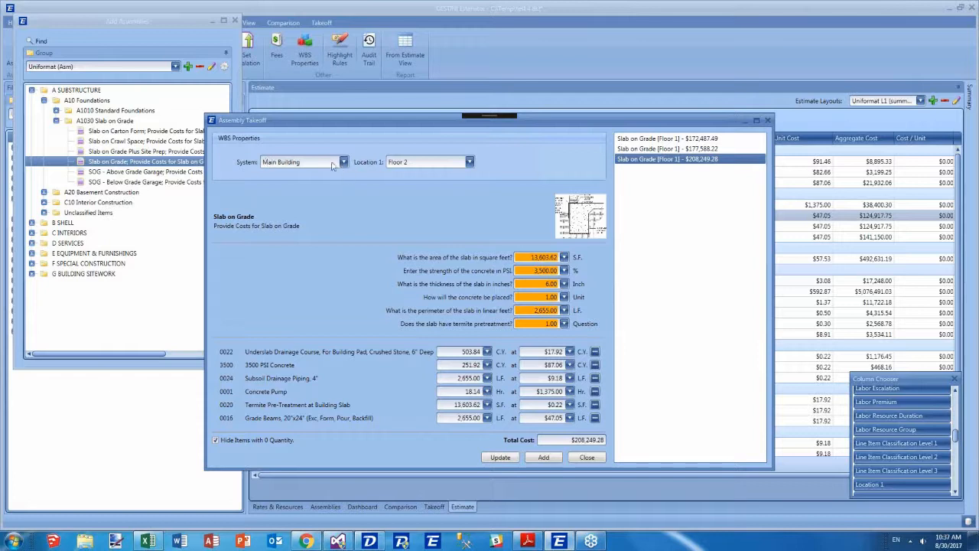
pyautogui.click(545, 459)
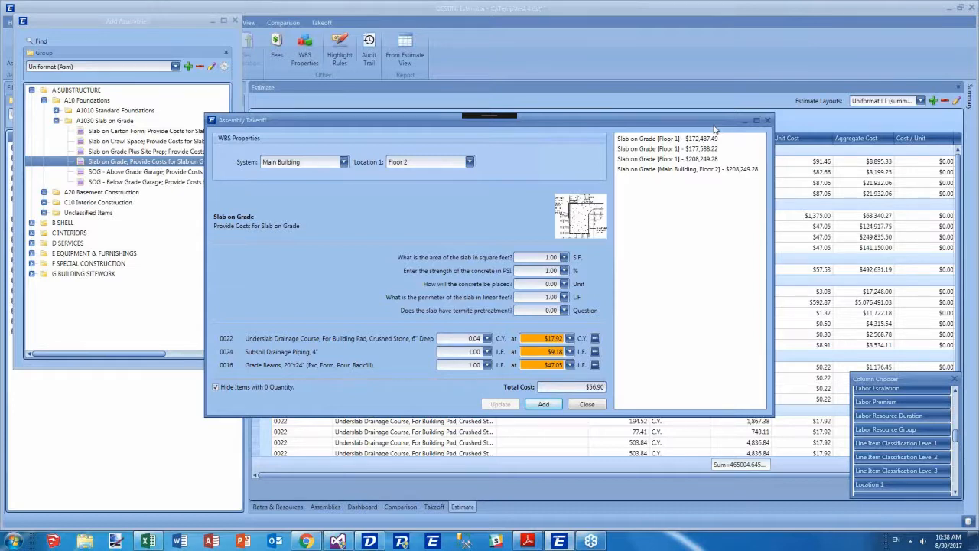
pyautogui.click(768, 120)
pyautogui.click(236, 21)
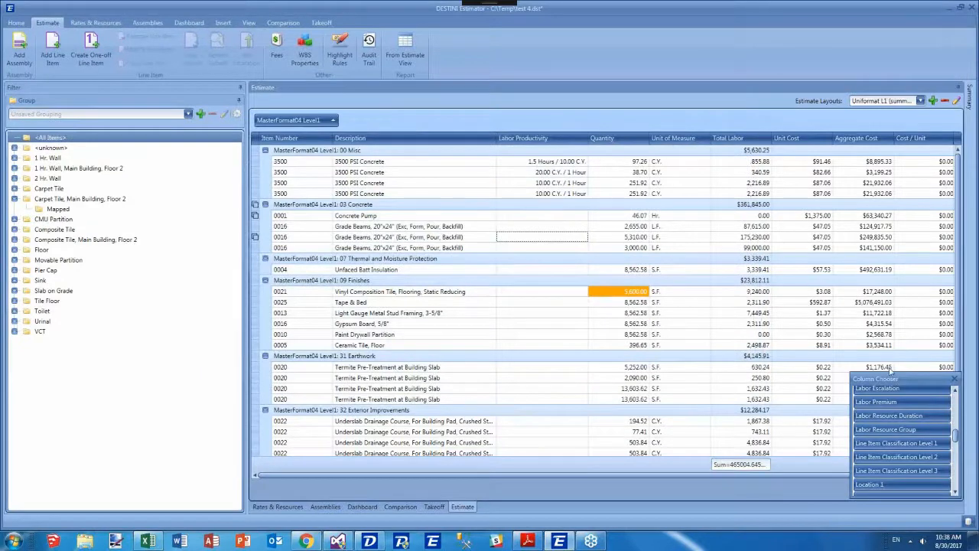